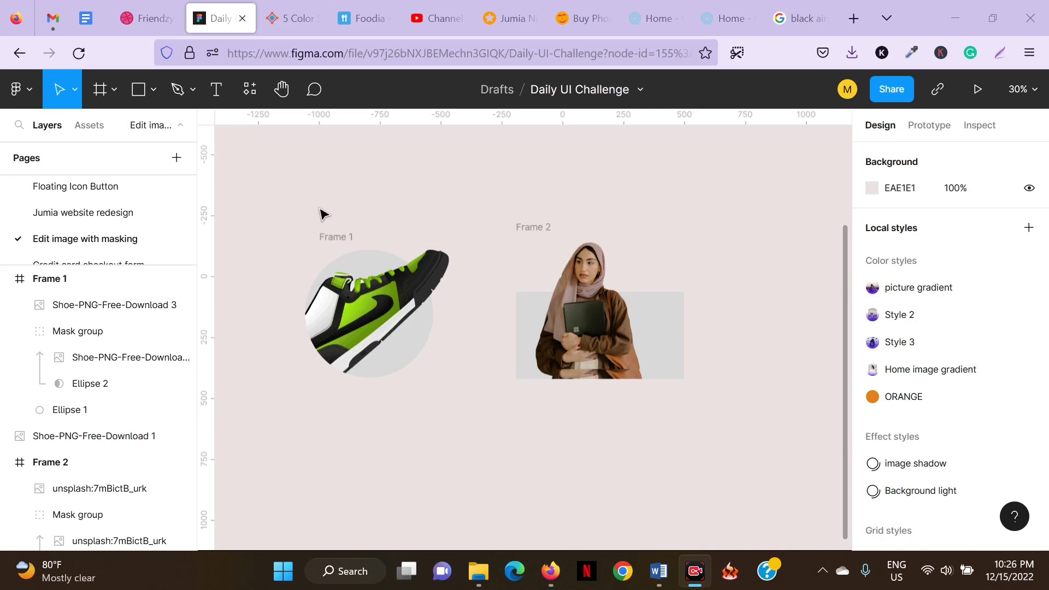
Look over the canvas to locate Frame 1, Frame 2, the shoe and the woman composition
{"action": "left_click_drag", "start_coordinate": [315, 176], "coordinate": [716, 396]}
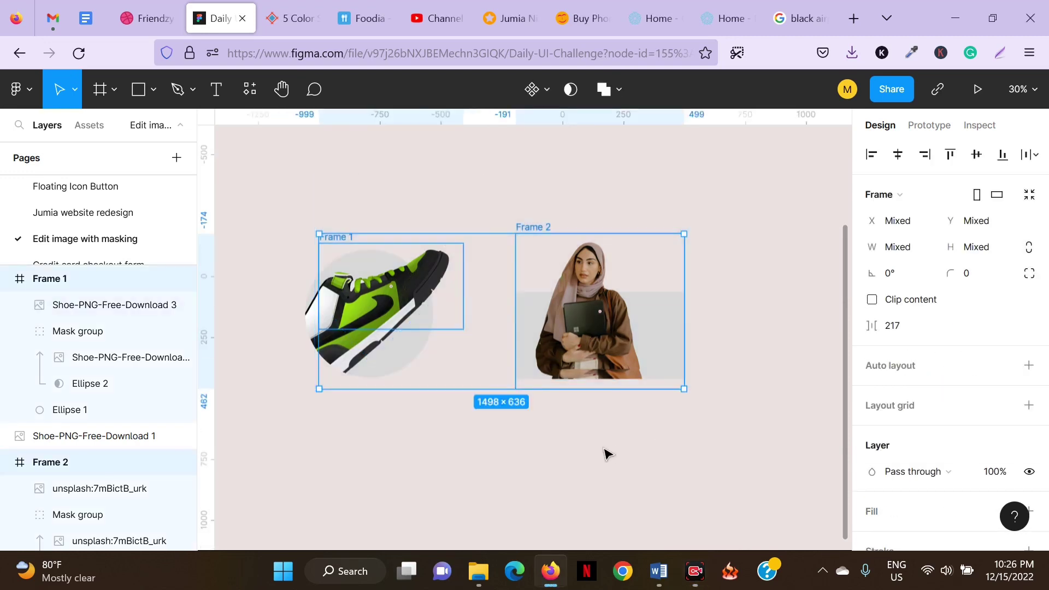
{"action": "left_click", "coordinate": [607, 454]}
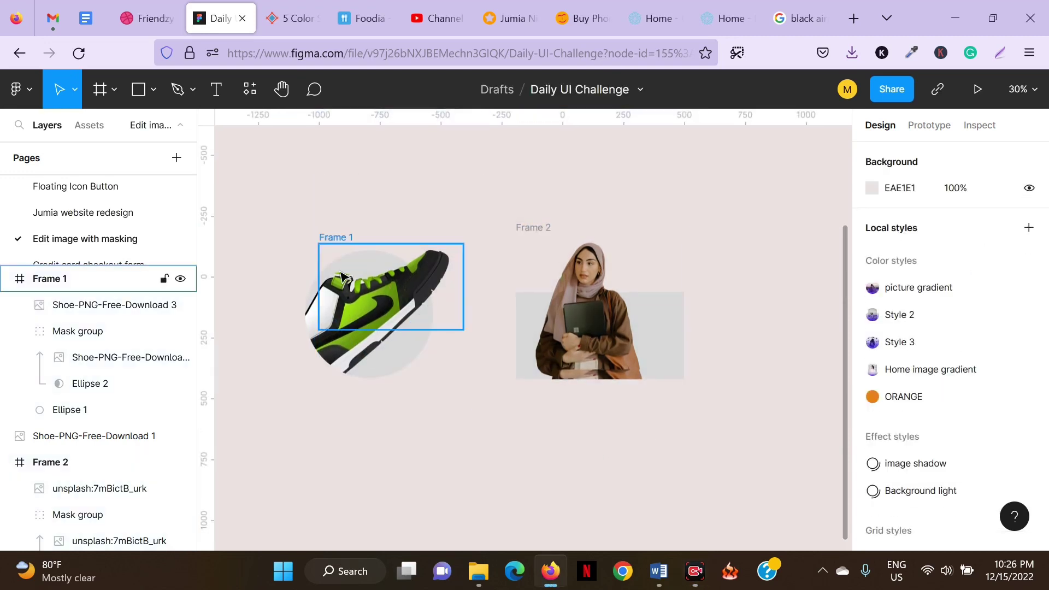
{"action": "left_click_drag", "start_coordinate": [307, 196], "coordinate": [691, 392]}
{"action": "left_click", "coordinate": [424, 454]}
{"action": "scroll", "coordinate": [410, 389], "scroll_direction": "up", "scroll_amount": 5, "text": "ctrl"}
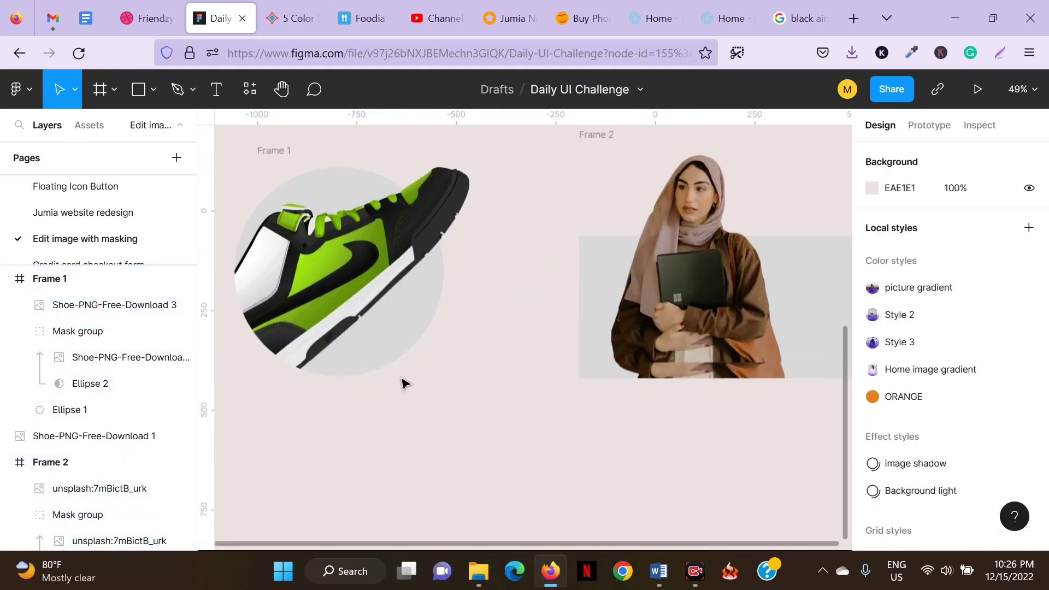
{"action": "left_click_drag", "start_coordinate": [316, 438], "coordinate": [375, 481]}
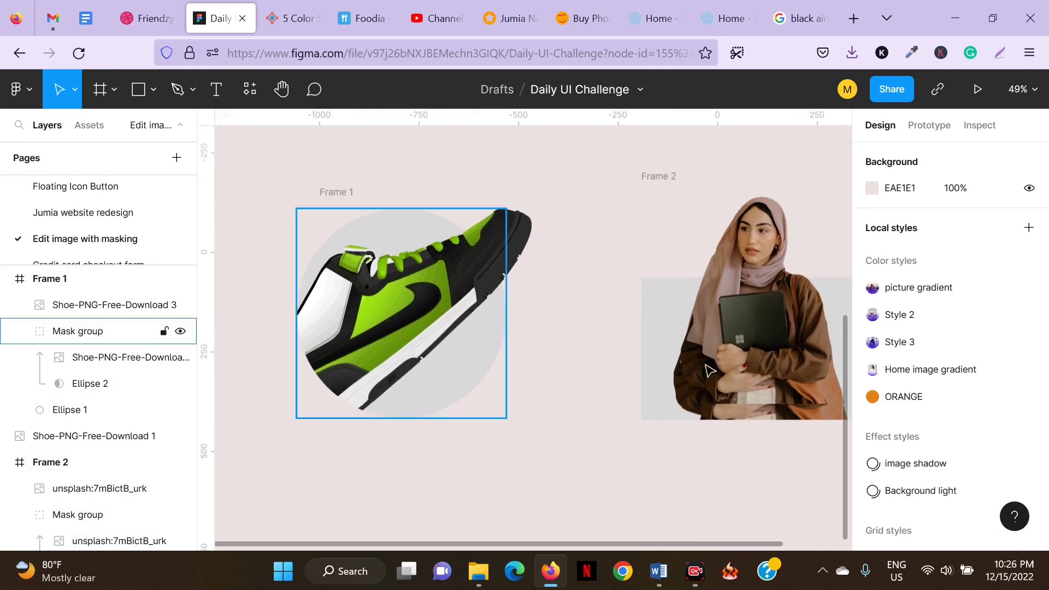
{"action": "left_click_drag", "start_coordinate": [607, 230], "coordinate": [459, 248]}
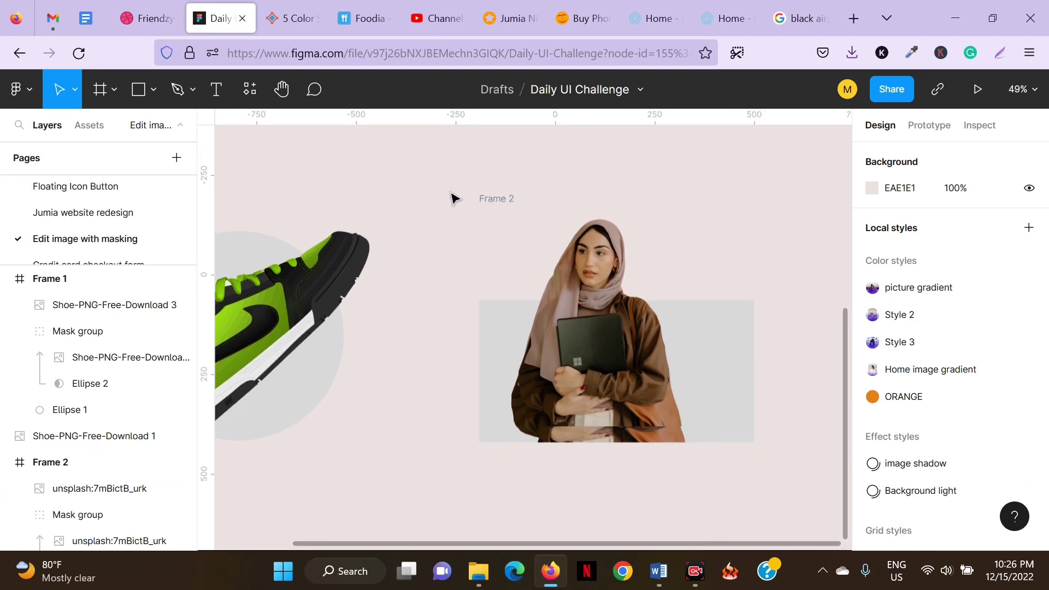
{"action": "left_click_drag", "start_coordinate": [400, 206], "coordinate": [575, 207]}
Select Frame 1 and Frame 2 together and delete them, leaving the bare images
{"action": "left_click", "coordinate": [474, 333]}
{"action": "key", "text": "Escape"}
{"action": "scroll", "coordinate": [475, 333], "scroll_direction": "down", "scroll_amount": 5}
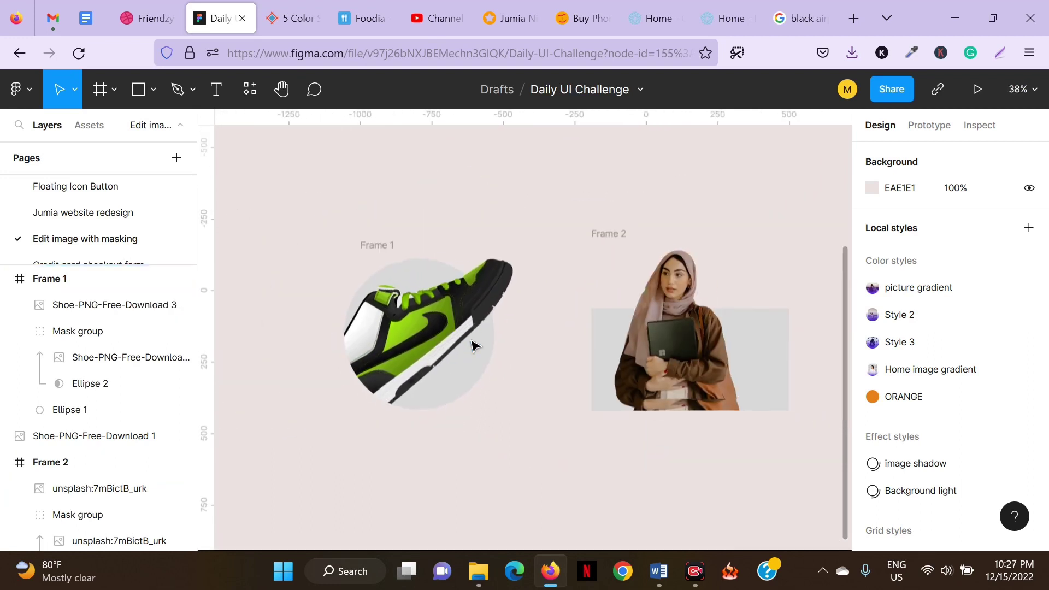
{"action": "left_click_drag", "start_coordinate": [361, 202], "coordinate": [770, 388]}
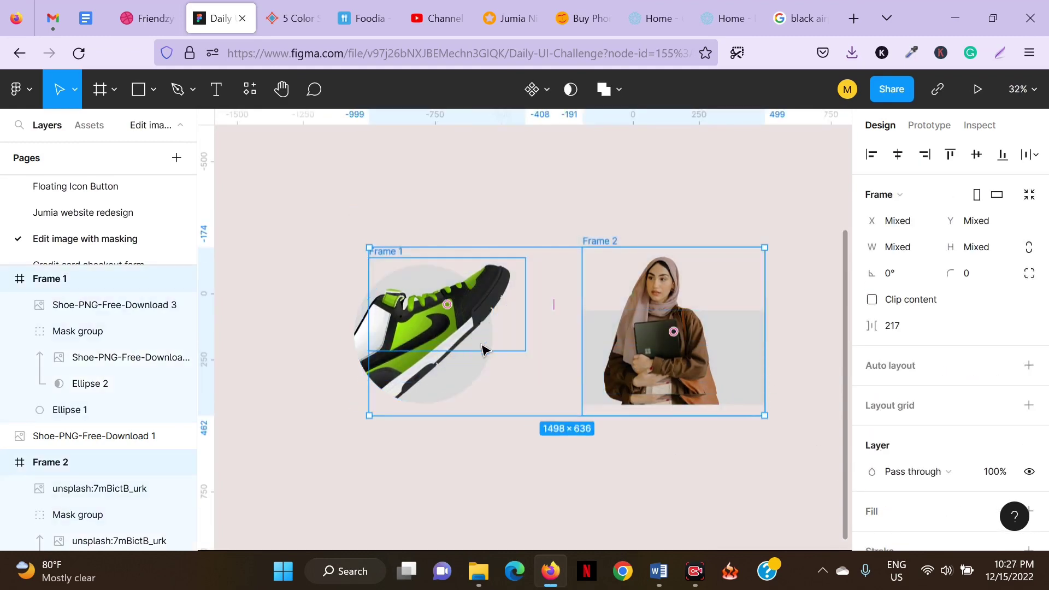
{"action": "key", "text": "Delete"}
{"action": "scroll", "coordinate": [389, 453], "scroll_direction": "up", "scroll_amount": 4}
Shift the shoe slightly and strip the woman photo's background with the Remove BG plugin
{"action": "left_click", "coordinate": [372, 241]}
{"action": "left_click_drag", "start_coordinate": [372, 241], "coordinate": [357, 265]}
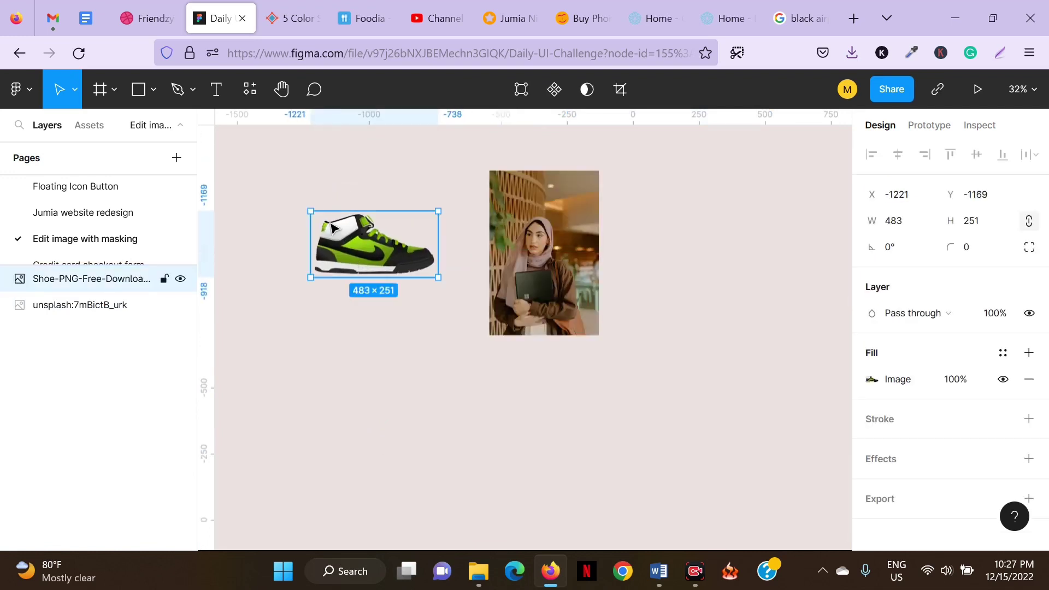
{"action": "left_click", "coordinate": [558, 216]}
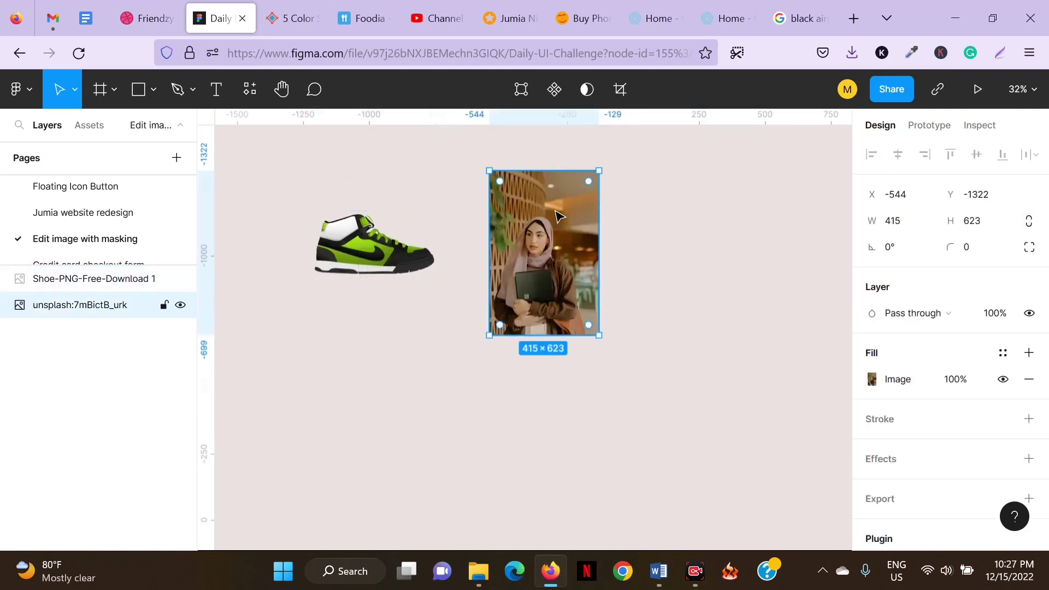
{"action": "right_click", "coordinate": [552, 246]}
{"action": "mouse_move", "coordinate": [680, 406]}
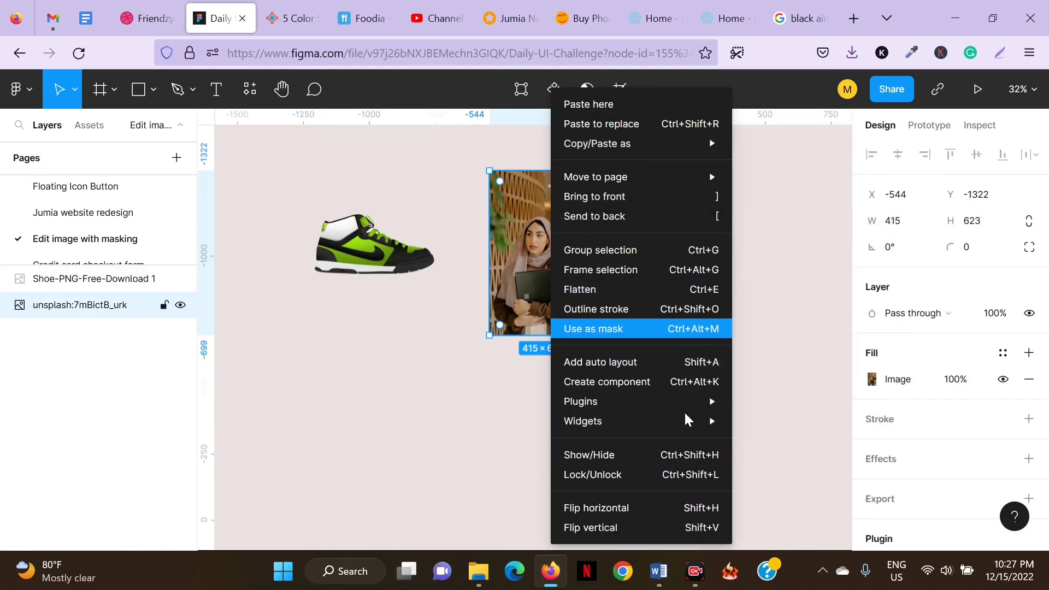
{"action": "mouse_move", "coordinate": [772, 157]}
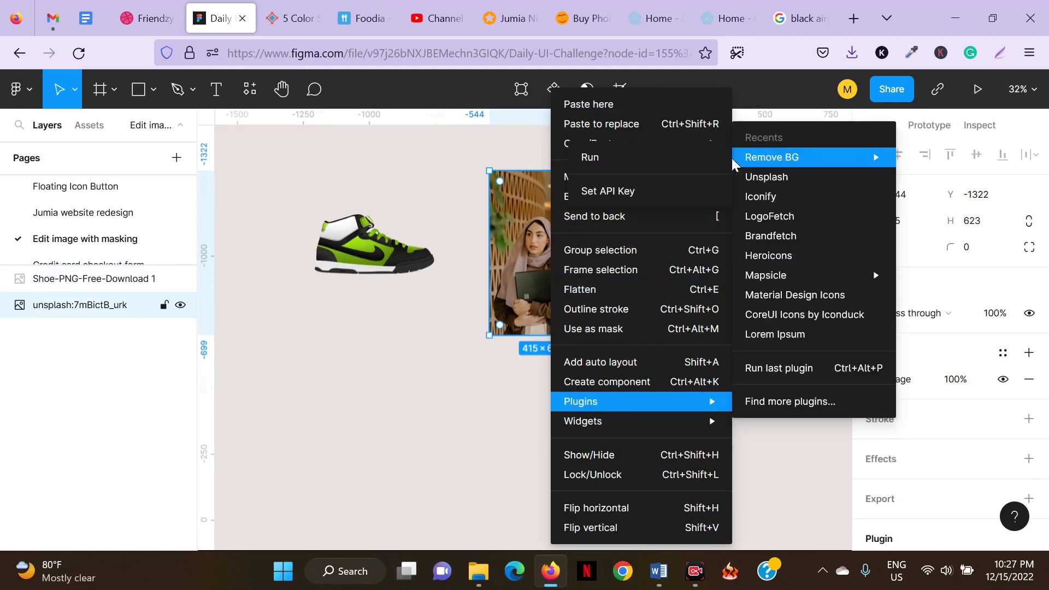
{"action": "left_click", "coordinate": [688, 156]}
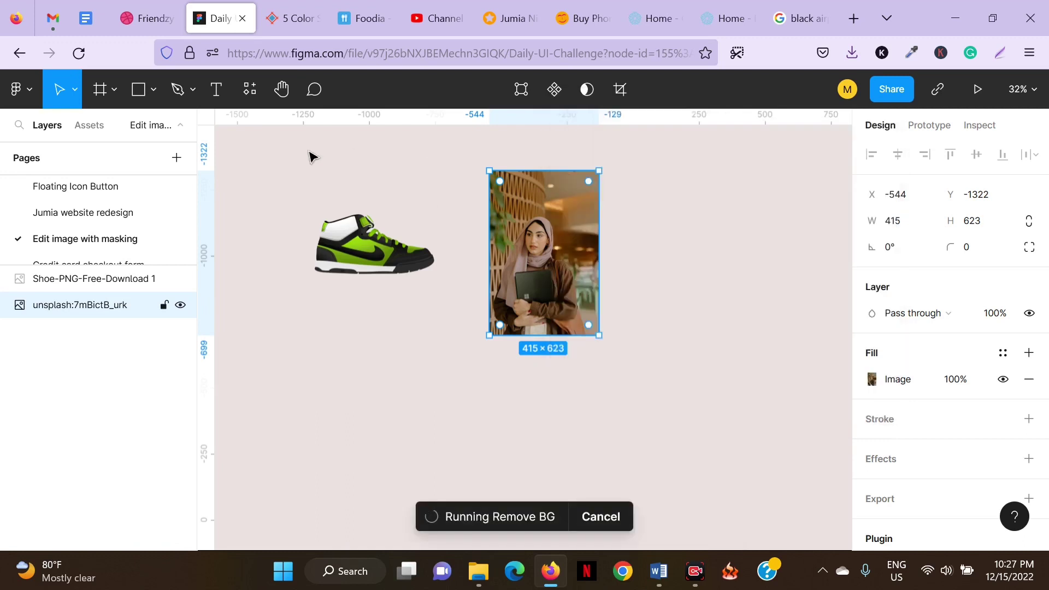
Move the shoe image down, below and left of the woman's photo
{"action": "left_click", "coordinate": [361, 253]}
{"action": "left_click_drag", "start_coordinate": [349, 400], "coordinate": [353, 402]}
{"action": "scroll", "coordinate": [333, 398], "scroll_direction": "up", "scroll_amount": 1}
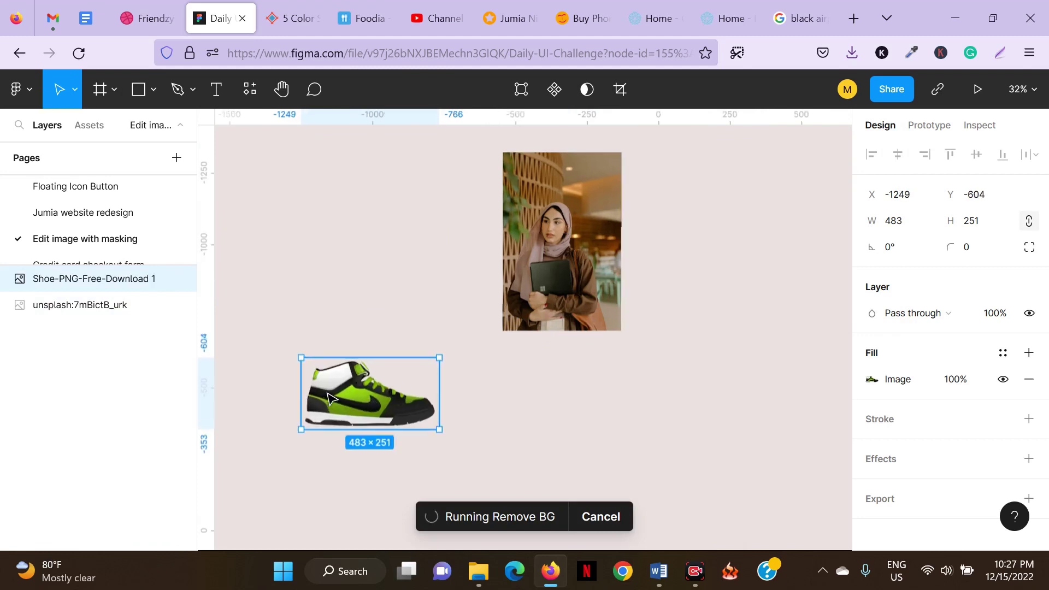
{"action": "scroll", "coordinate": [332, 398], "scroll_direction": "up", "scroll_amount": 2}
{"action": "left_click_drag", "start_coordinate": [372, 295], "coordinate": [403, 206]}
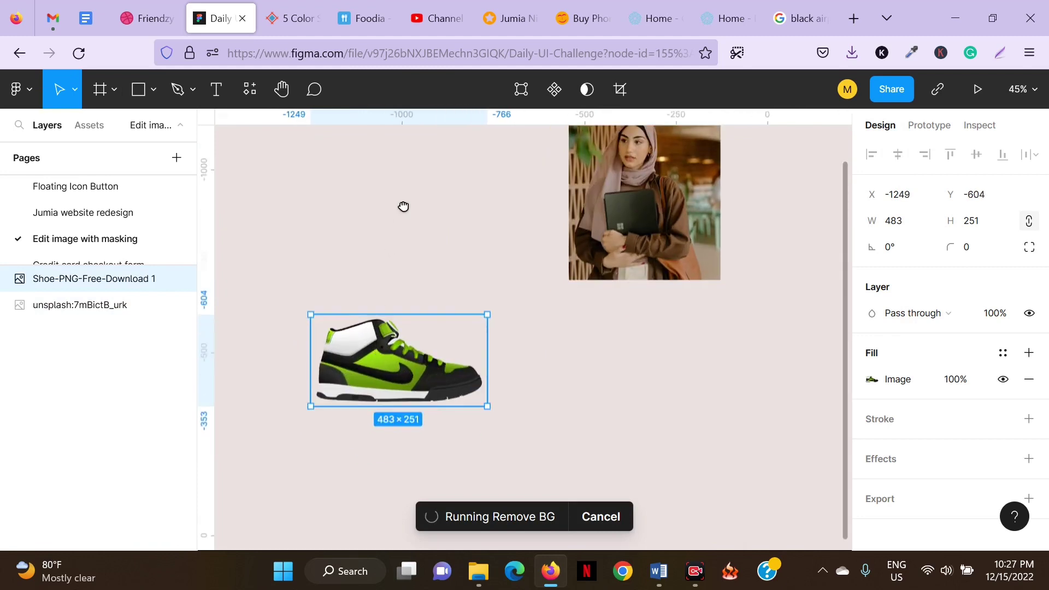
{"action": "left_click", "coordinate": [154, 89]}
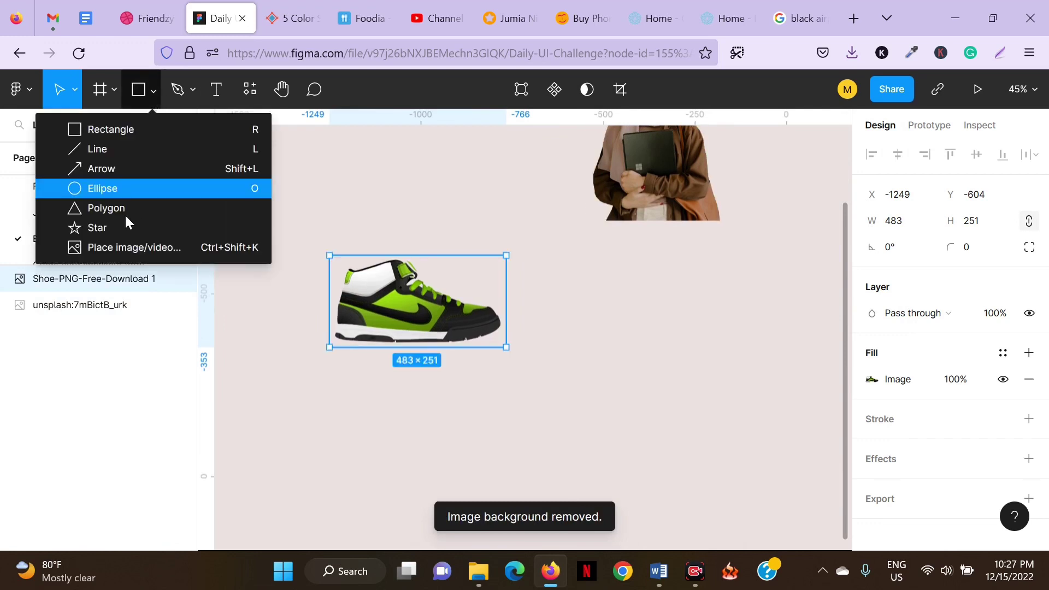
Draw a circle over the shoe, resize it to 365×372, and send it behind the shoe
{"action": "left_click", "coordinate": [121, 190]}
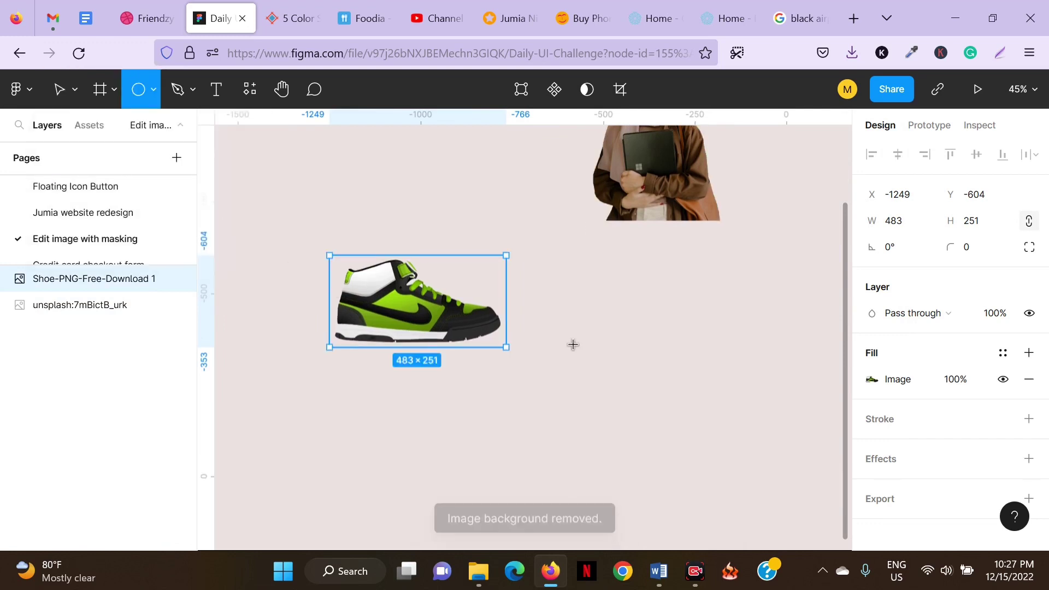
{"action": "left_click_drag", "start_coordinate": [552, 354], "coordinate": [660, 484]}
{"action": "left_click_drag", "start_coordinate": [620, 451], "coordinate": [414, 336]}
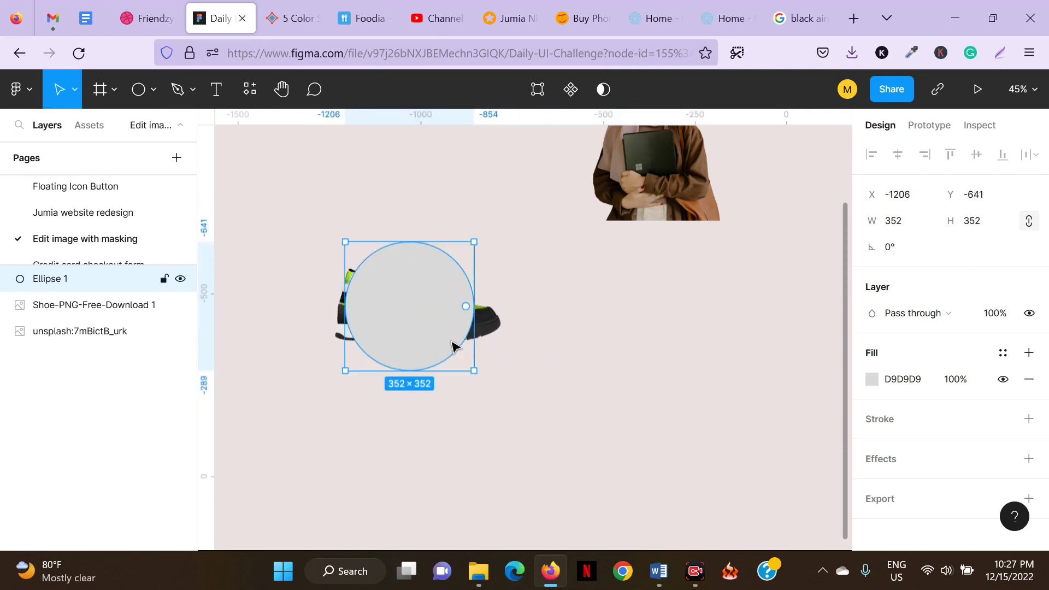
{"action": "left_click_drag", "start_coordinate": [471, 371], "coordinate": [479, 378]}
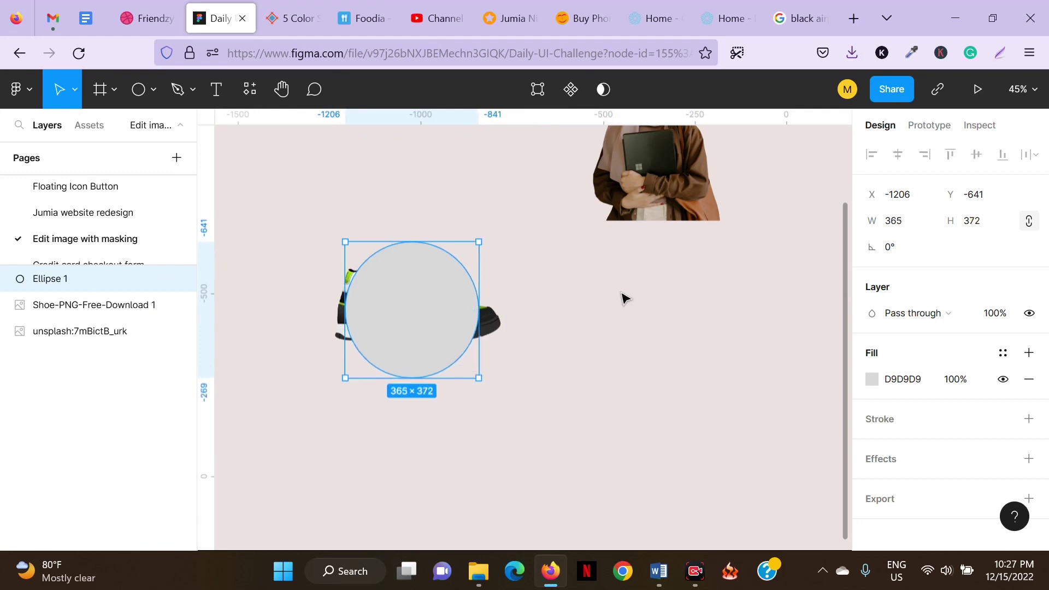
{"action": "key", "text": "bracketleft"}
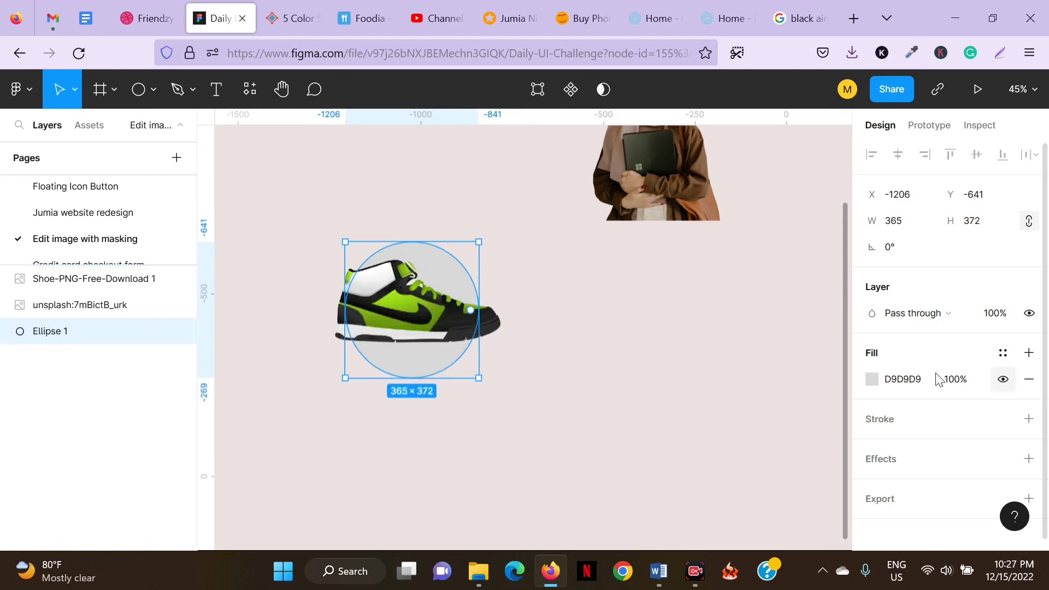
Fill the circle with orange FF9800
{"action": "left_click", "coordinate": [875, 383]}
{"action": "scroll", "coordinate": [691, 495], "scroll_direction": "down", "scroll_amount": 3}
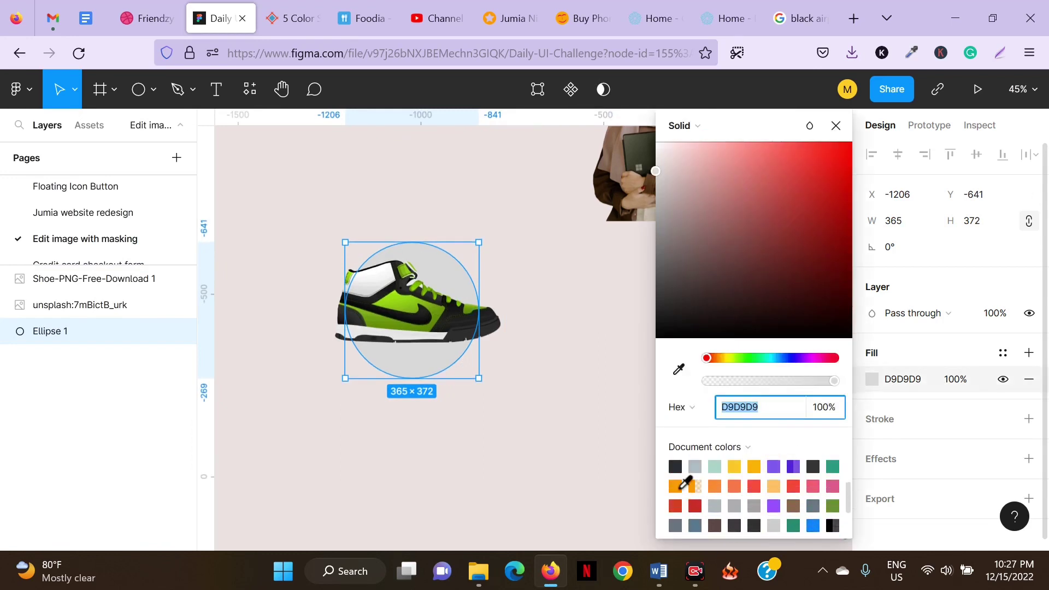
{"action": "left_click", "coordinate": [678, 486]}
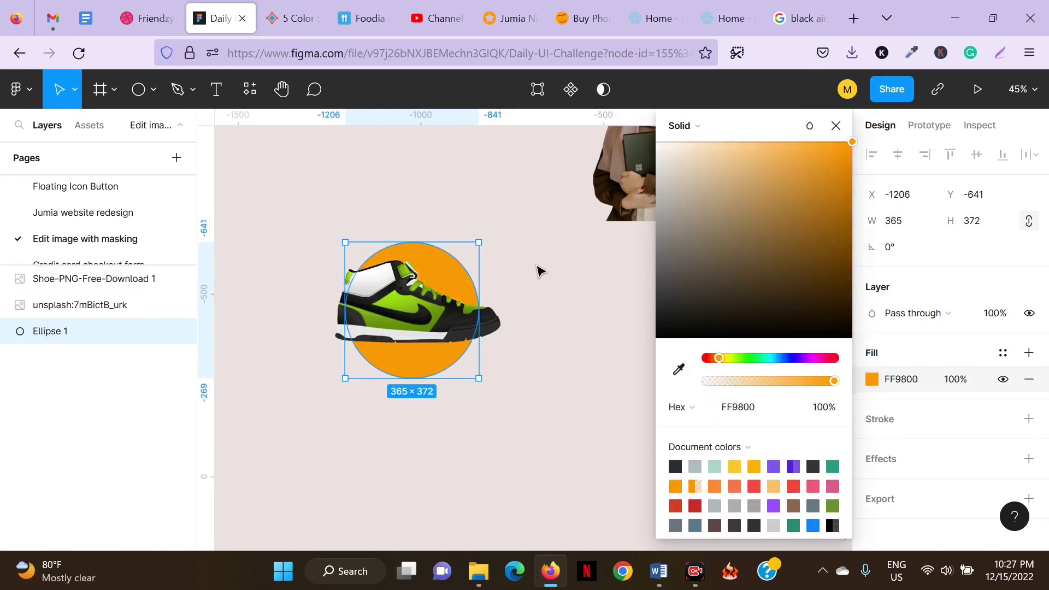
{"action": "left_click", "coordinate": [539, 271]}
{"action": "left_click", "coordinate": [82, 278]}
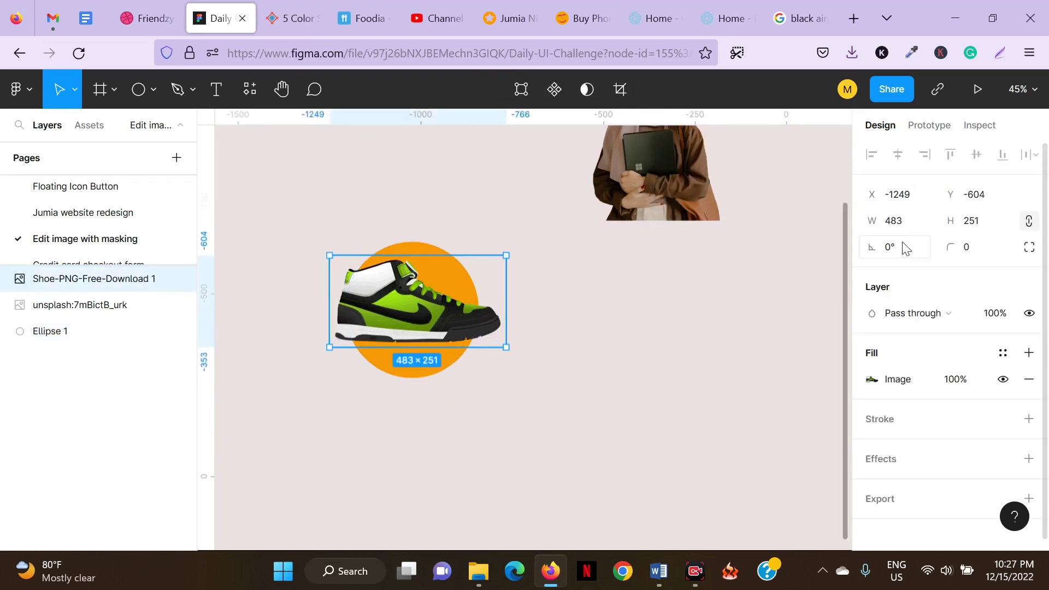
Tilt the shoe to 34.5°, enlarge it to about 569×296, and select it with the orange circle
{"action": "left_click_drag", "start_coordinate": [877, 249], "coordinate": [827, 264]}
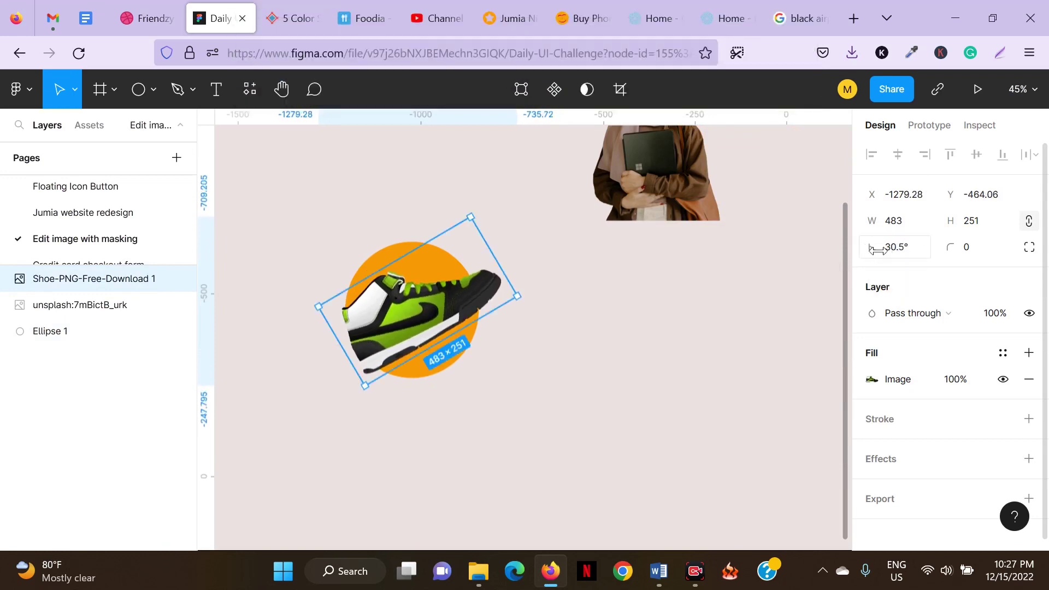
{"action": "left_click_drag", "start_coordinate": [867, 247], "coordinate": [862, 246]}
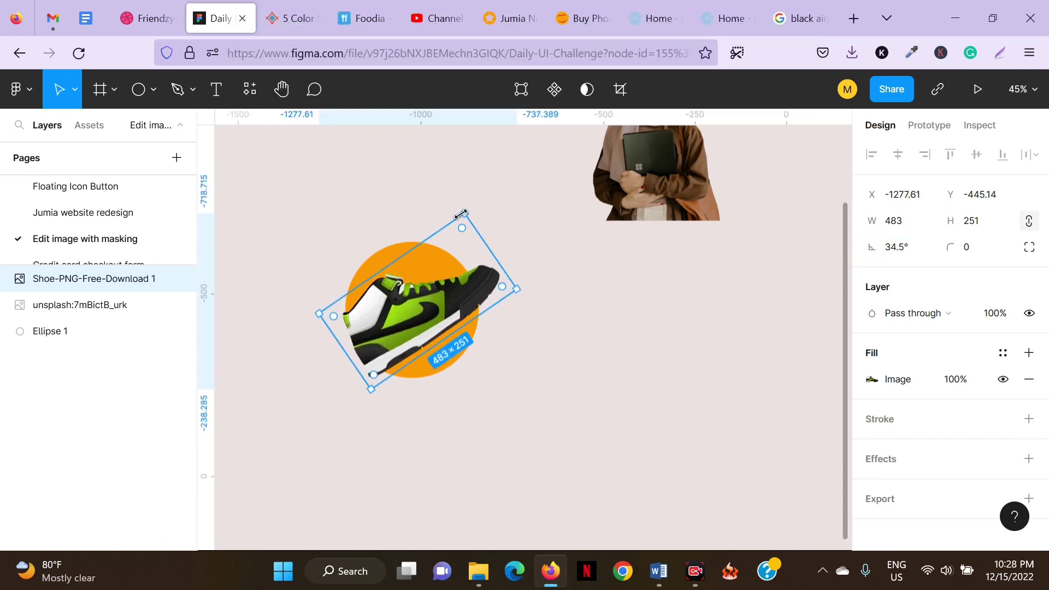
{"action": "left_click_drag", "start_coordinate": [462, 210], "coordinate": [482, 182]}
{"action": "left_click_drag", "start_coordinate": [426, 281], "coordinate": [419, 291]}
{"action": "scroll", "coordinate": [398, 279], "scroll_direction": "up", "scroll_amount": 3}
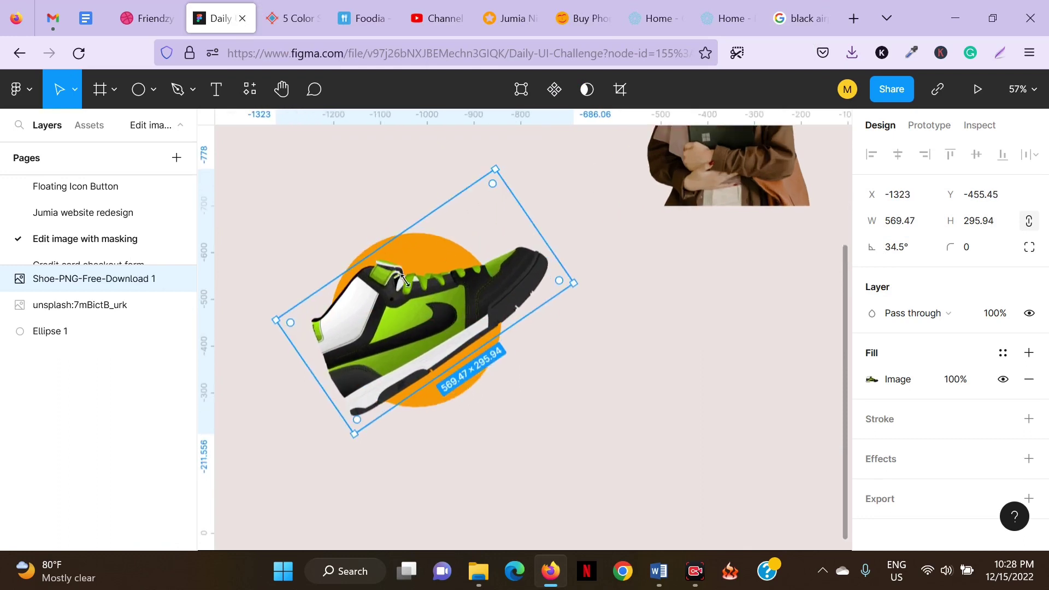
{"action": "left_click", "coordinate": [468, 387]}
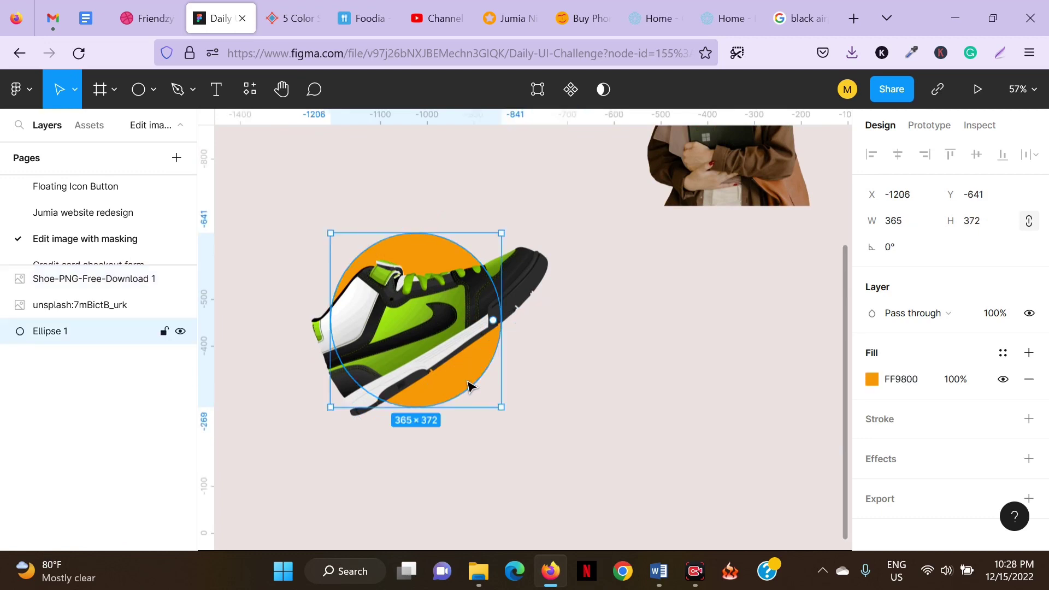
{"action": "left_click", "coordinate": [538, 280], "text": "shift"}
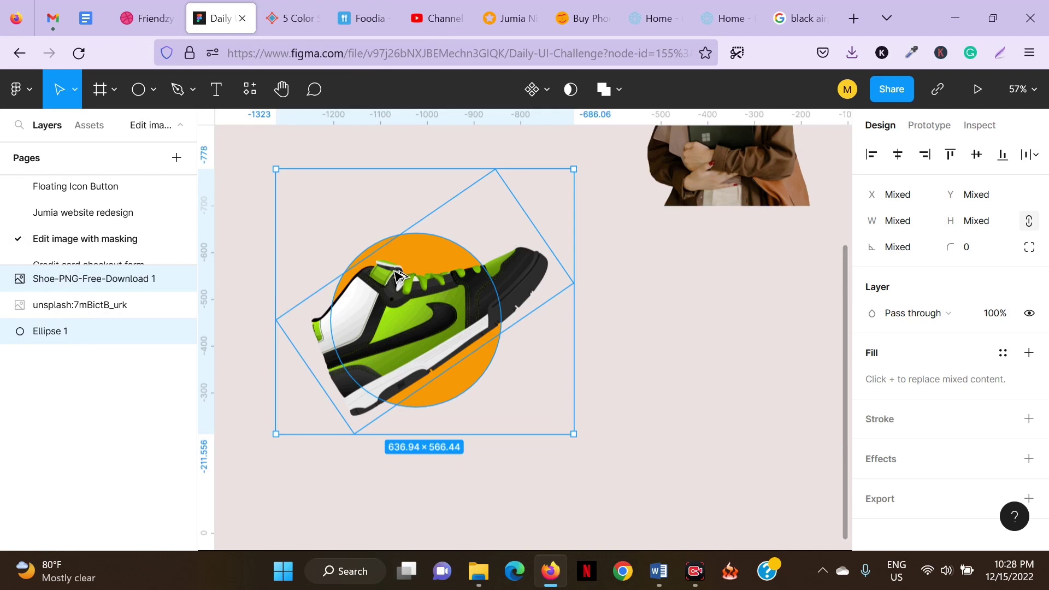
Wrap the shoe and circle in Frame 1 and duplicate both layers
{"action": "key", "text": "ctrl+alt+g"}
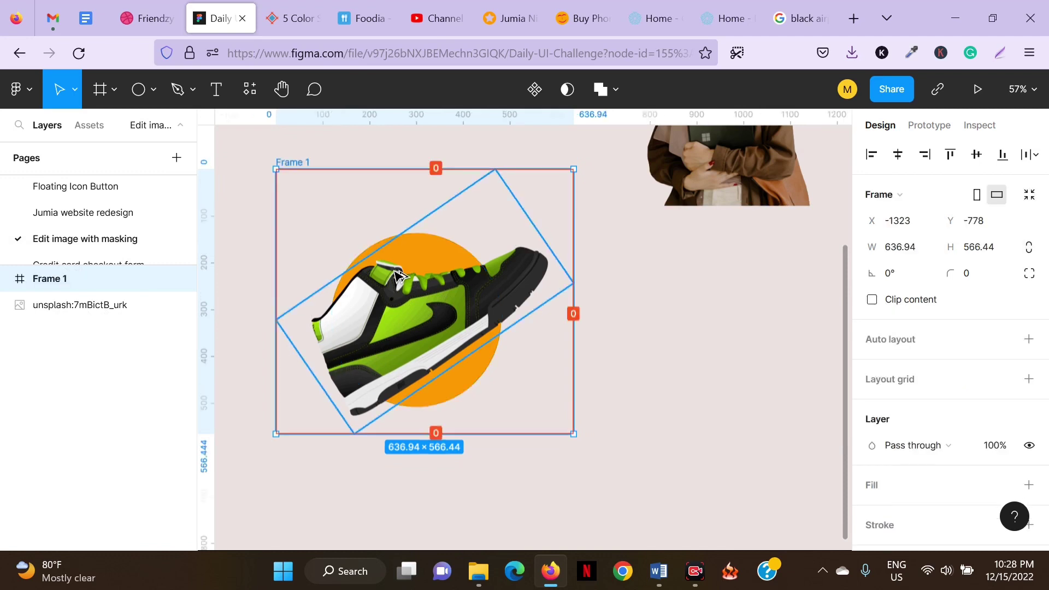
{"action": "left_click", "coordinate": [6, 280]}
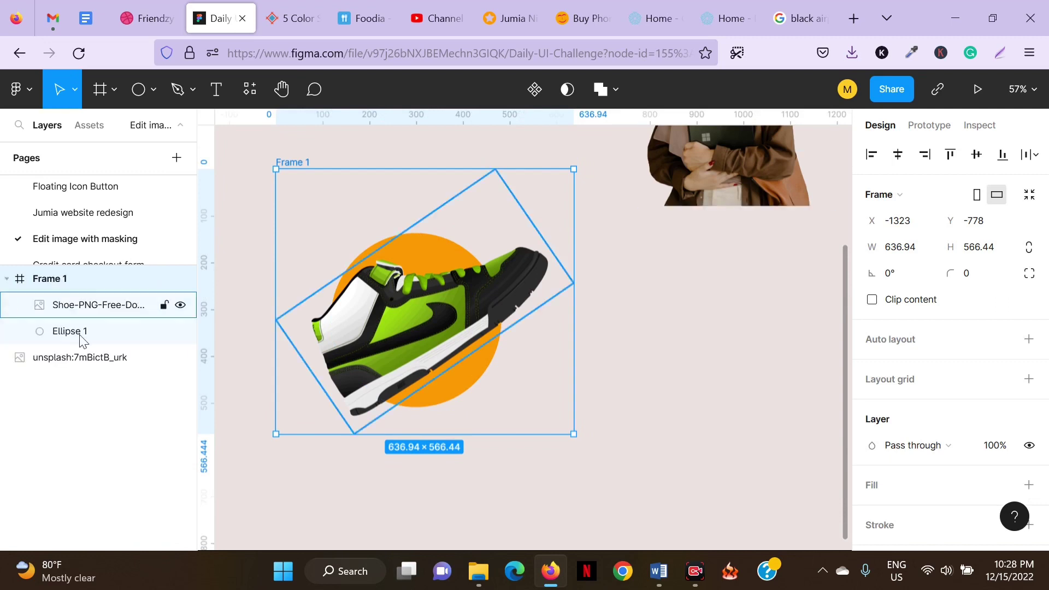
{"action": "left_click", "coordinate": [114, 309]}
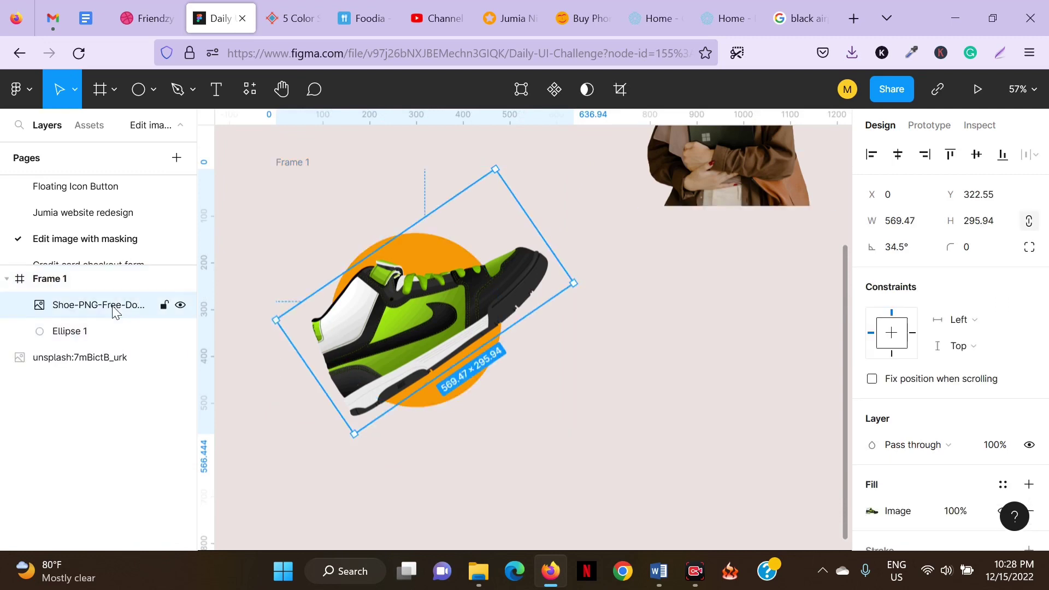
{"action": "left_click", "coordinate": [83, 335], "text": "shift"}
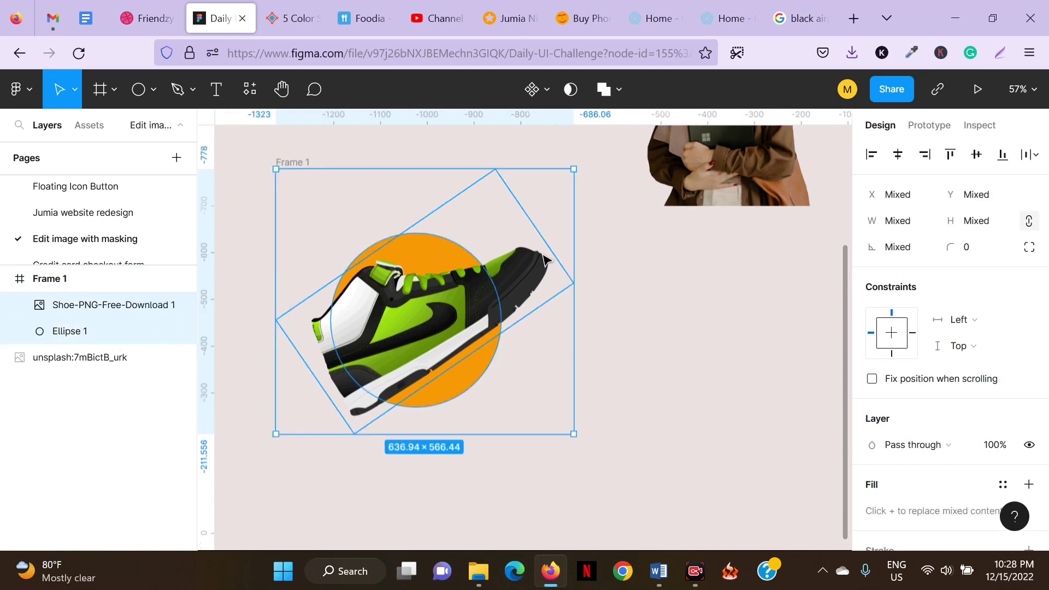
{"action": "key", "text": "ctrl+d"}
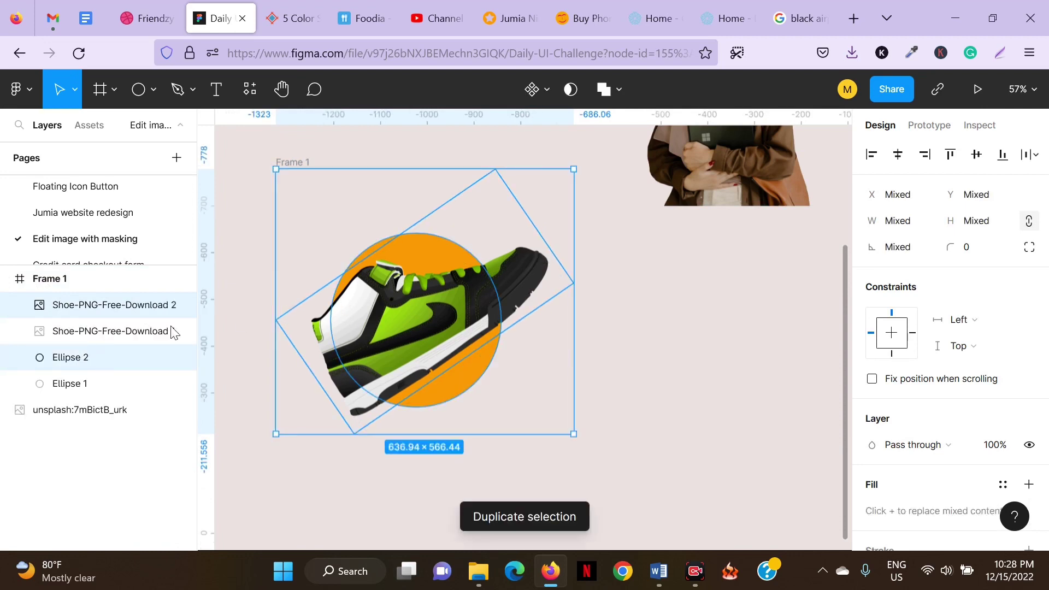
Select Shoe-PNG-Free-Download 1 together with Ellipse 2 in the Layers panel
{"action": "left_click", "coordinate": [107, 335]}
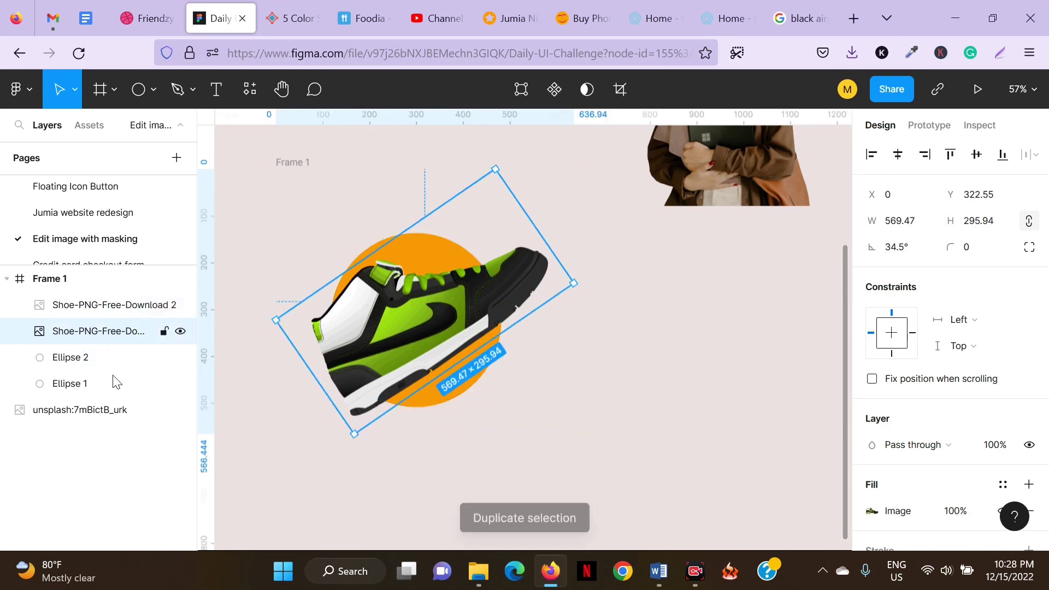
{"action": "left_click", "coordinate": [71, 309]}
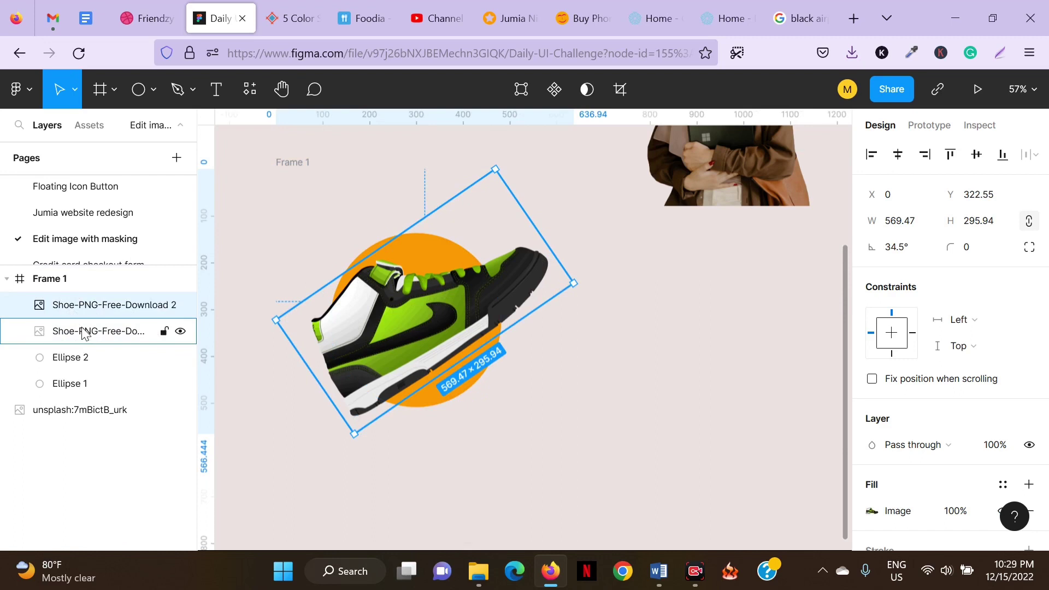
{"action": "left_click", "coordinate": [83, 333]}
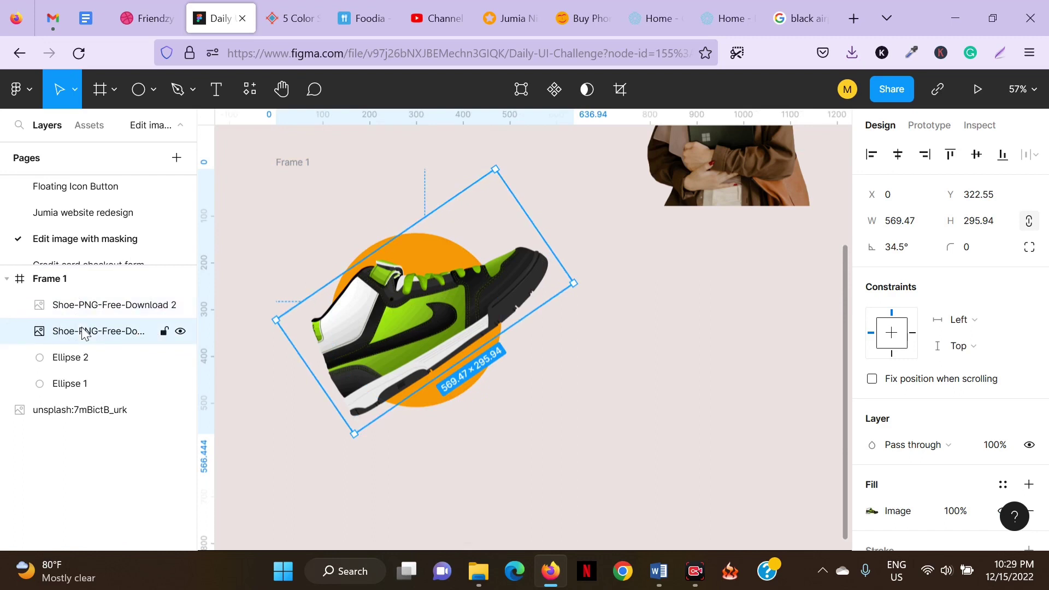
{"action": "left_click", "coordinate": [79, 358], "text": "shift"}
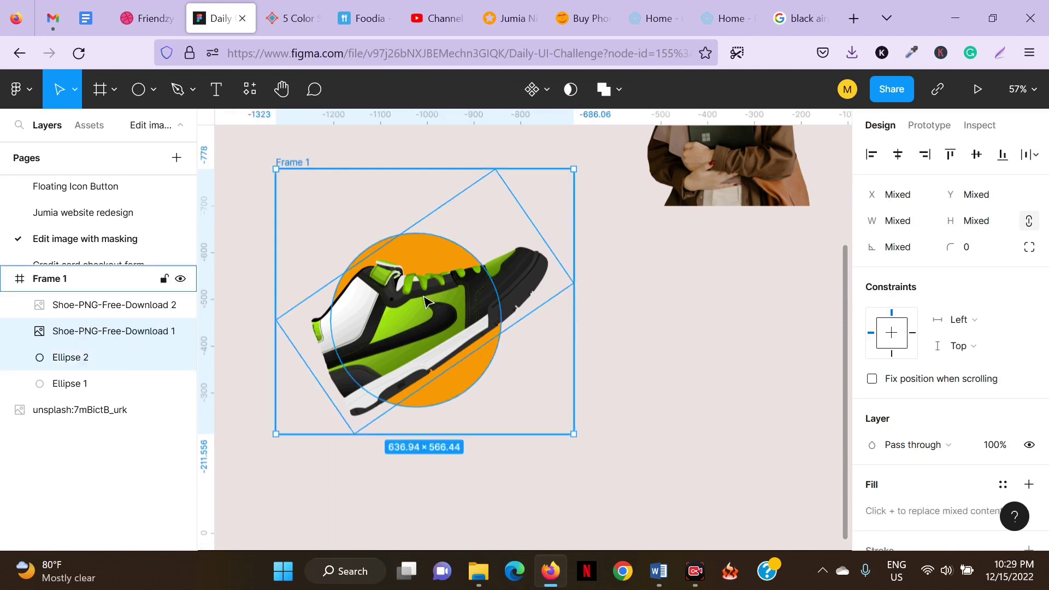
Mask the shoe with Ellipse 2 and crop the heel side off the top shoe copy
{"action": "left_click", "coordinate": [569, 90]}
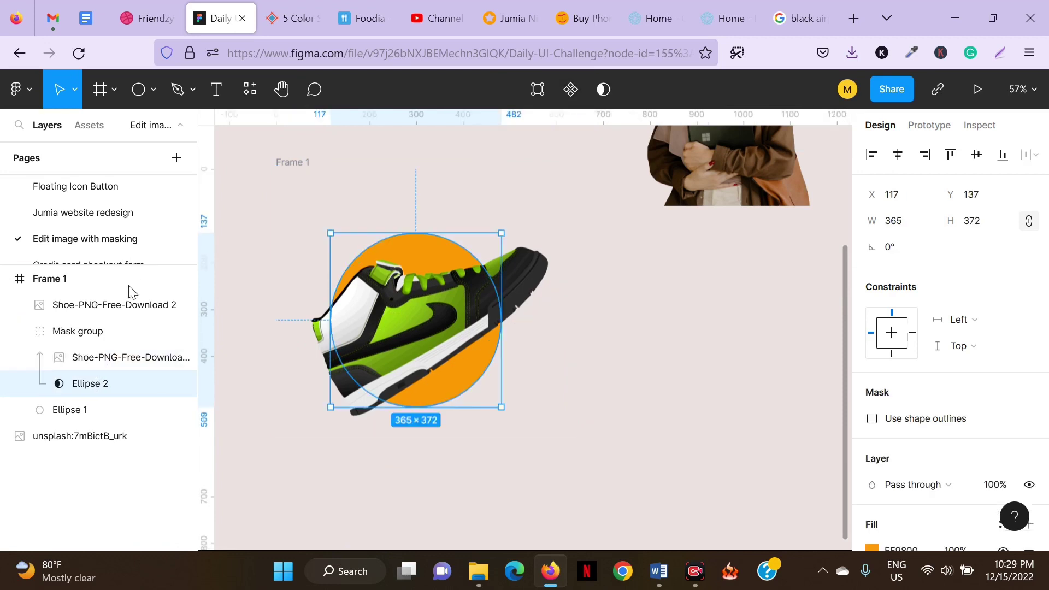
{"action": "left_click", "coordinate": [120, 315]}
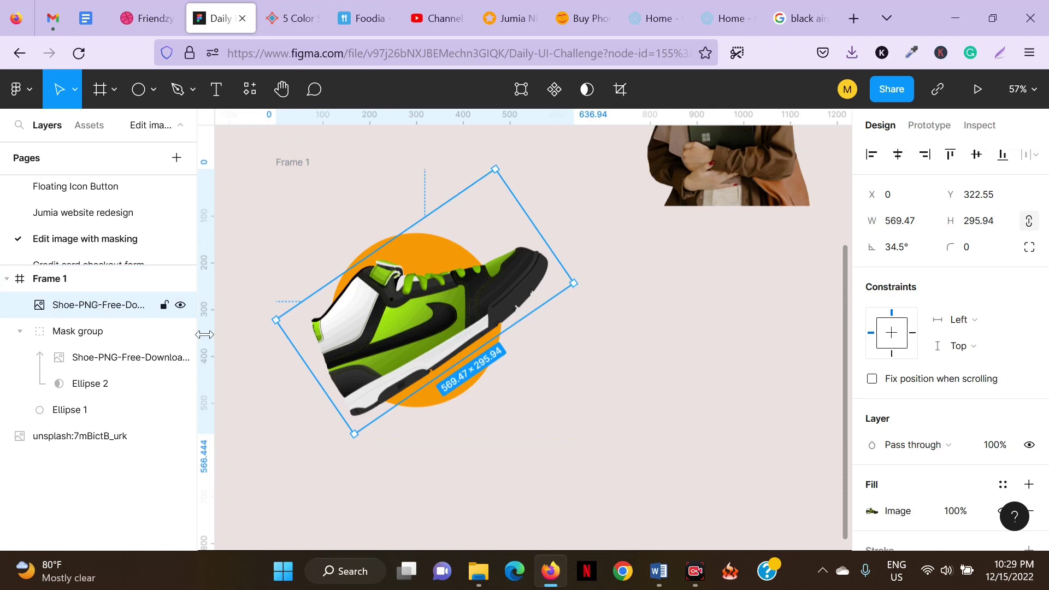
{"action": "mouse_move", "coordinate": [304, 367]}
{"action": "left_mouse_down"}
{"action": "mouse_move", "coordinate": [317, 362]}
{"action": "mouse_move", "coordinate": [309, 368]}
{"action": "left_mouse_up"}
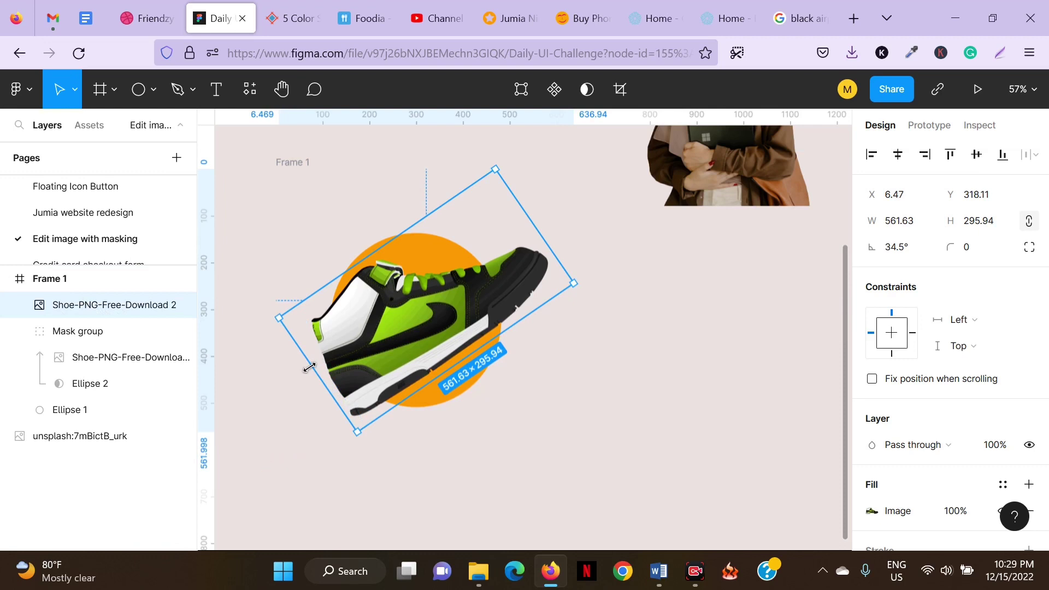
{"action": "left_click_drag", "start_coordinate": [311, 368], "coordinate": [409, 365]}
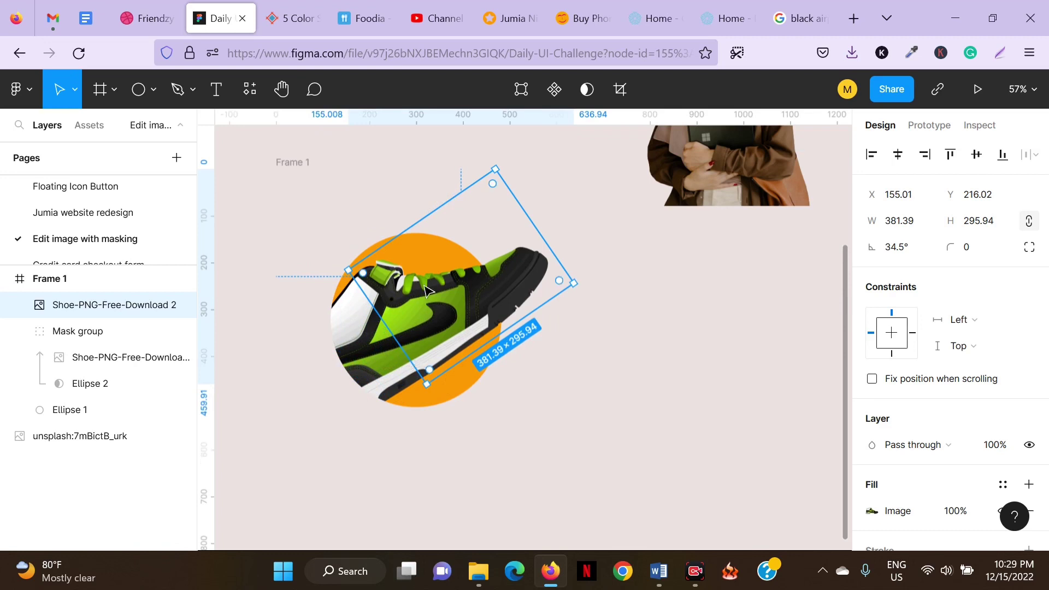
Trim Frame 1's edges in to 514×421 around the circle
{"action": "left_click", "coordinate": [303, 159]}
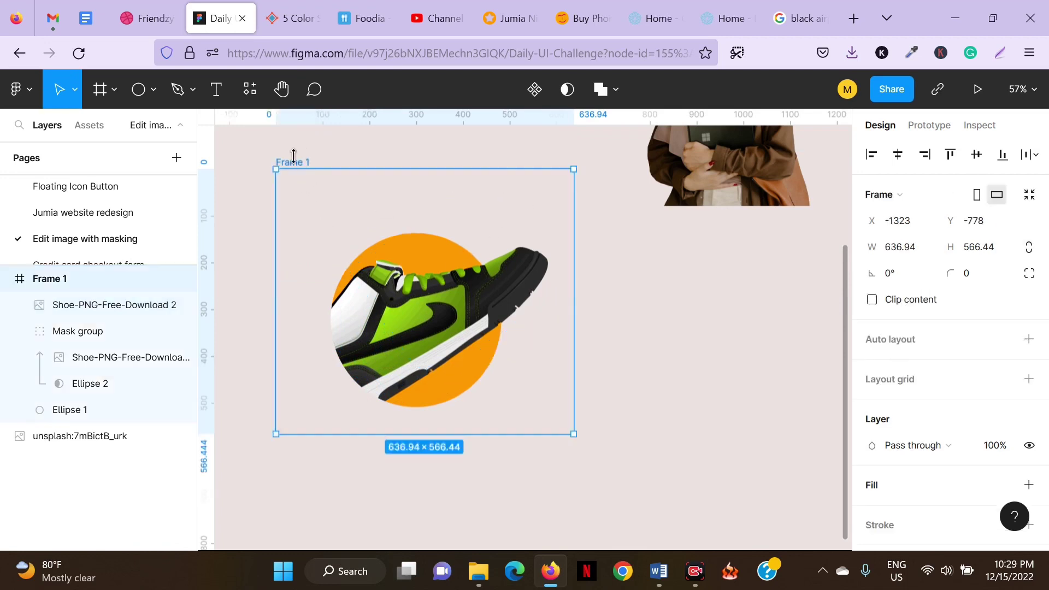
{"action": "left_click_drag", "start_coordinate": [389, 164], "coordinate": [396, 227]}
{"action": "left_click_drag", "start_coordinate": [420, 433], "coordinate": [438, 424]}
{"action": "left_click_drag", "start_coordinate": [290, 306], "coordinate": [316, 307]}
{"action": "left_click_drag", "start_coordinate": [570, 303], "coordinate": [554, 307]}
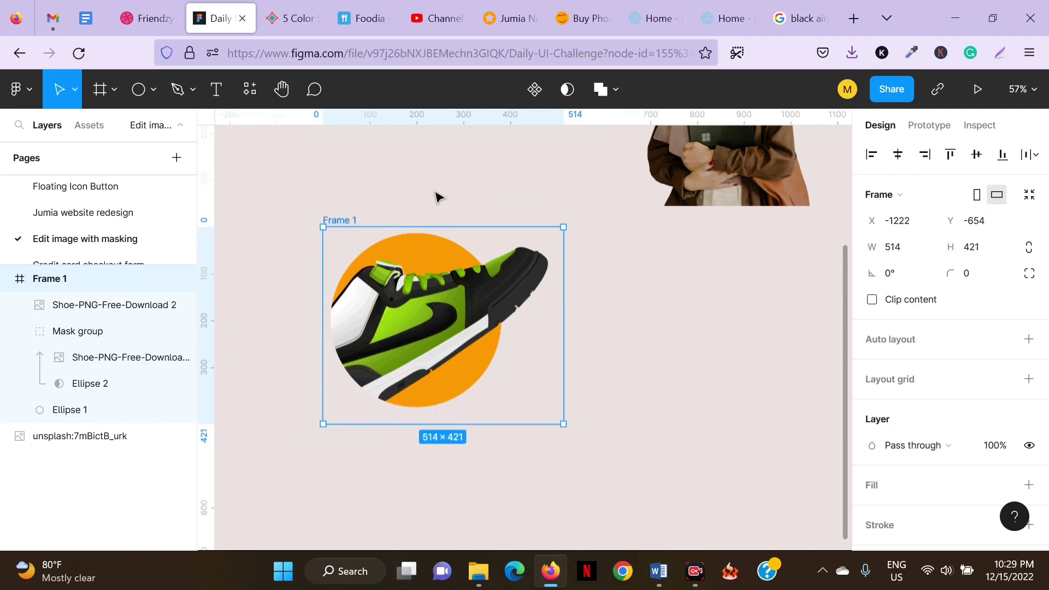
{"action": "left_click_drag", "start_coordinate": [674, 300], "coordinate": [590, 379]}
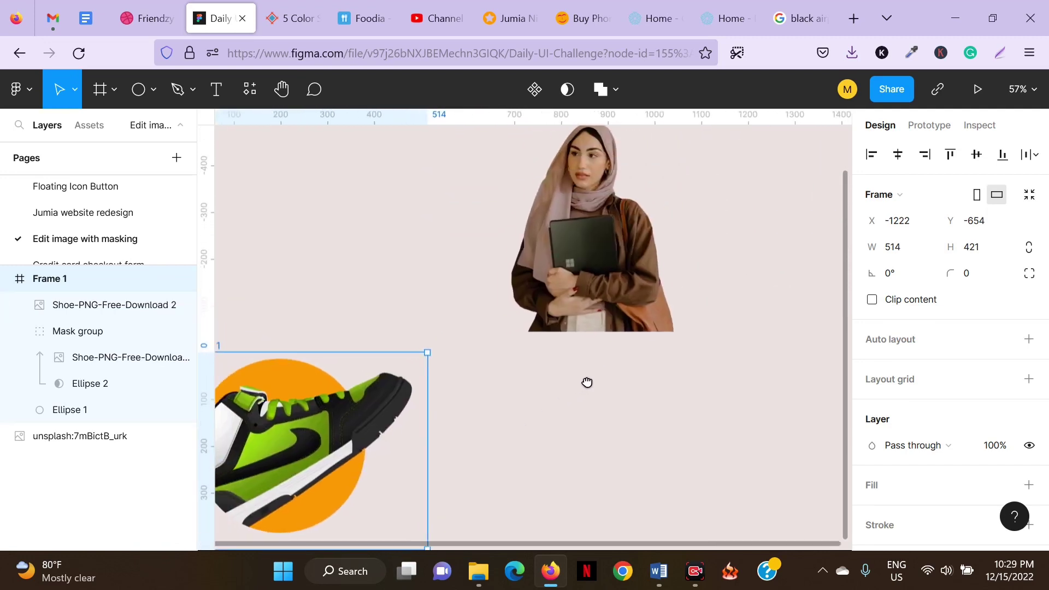
Draw a 596×283 rectangle across the woman's lower half and send it behind her photo
{"action": "left_click", "coordinate": [154, 90]}
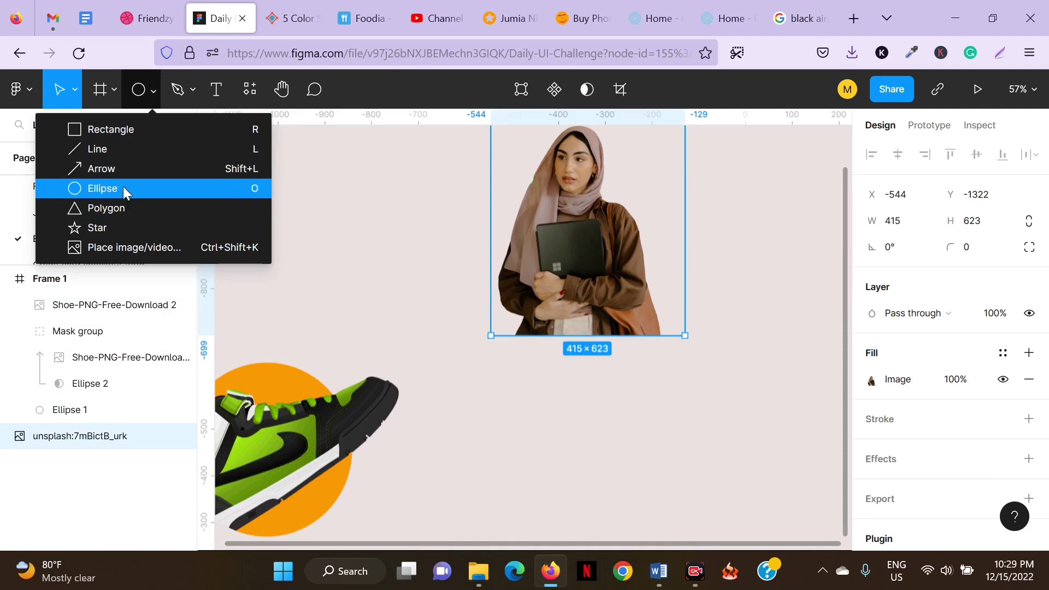
{"action": "left_click", "coordinate": [111, 129]}
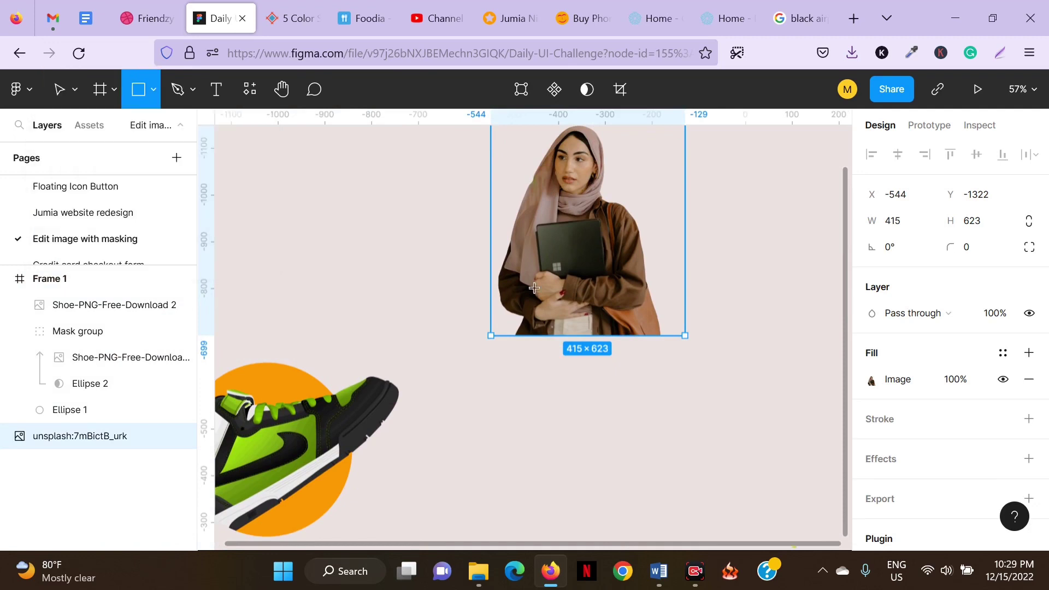
{"action": "mouse_move", "coordinate": [540, 403]}
{"action": "left_mouse_down"}
{"action": "mouse_move", "coordinate": [679, 448]}
{"action": "mouse_move", "coordinate": [757, 510]}
{"action": "mouse_move", "coordinate": [821, 522]}
{"action": "mouse_move", "coordinate": [819, 535]}
{"action": "left_mouse_up"}
{"action": "left_click_drag", "start_coordinate": [733, 470], "coordinate": [650, 265]}
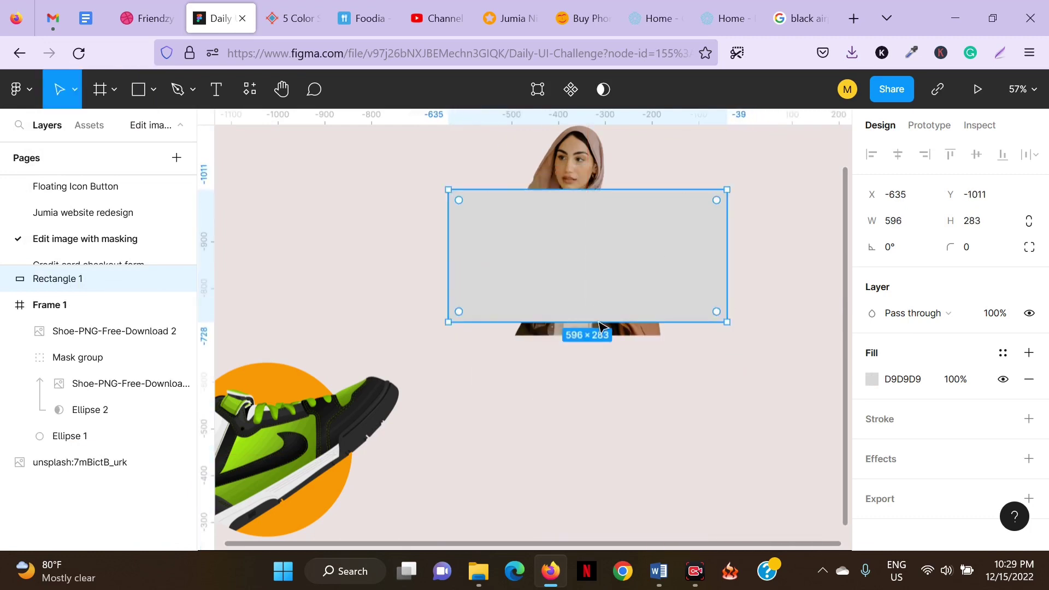
{"action": "scroll", "coordinate": [596, 312], "scroll_direction": "up", "scroll_amount": 1}
{"action": "key", "text": "ctrl+shift+bracketleft"}
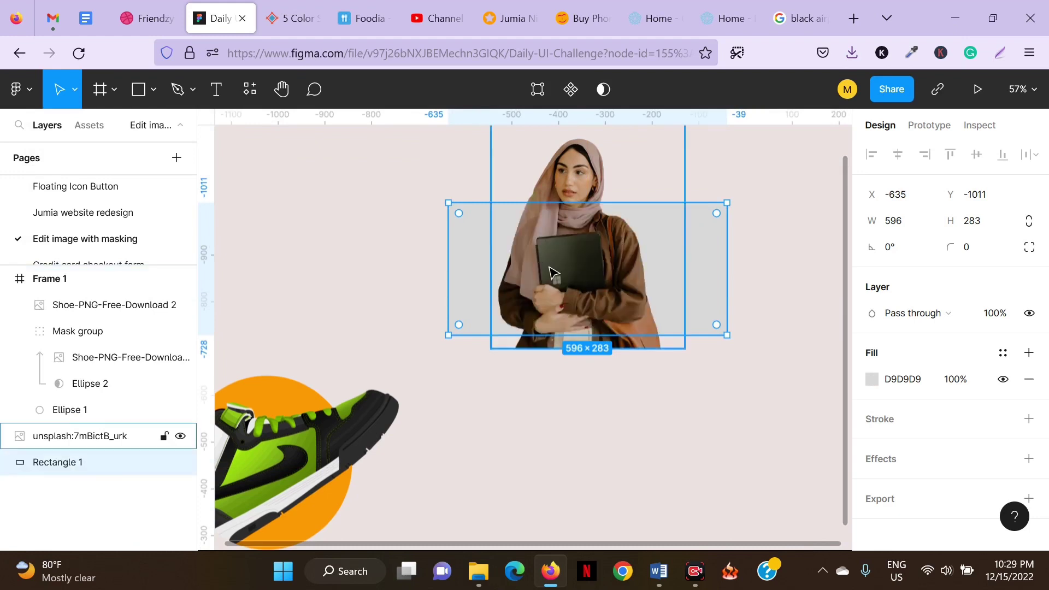
{"action": "left_click", "coordinate": [626, 192], "text": "shift"}
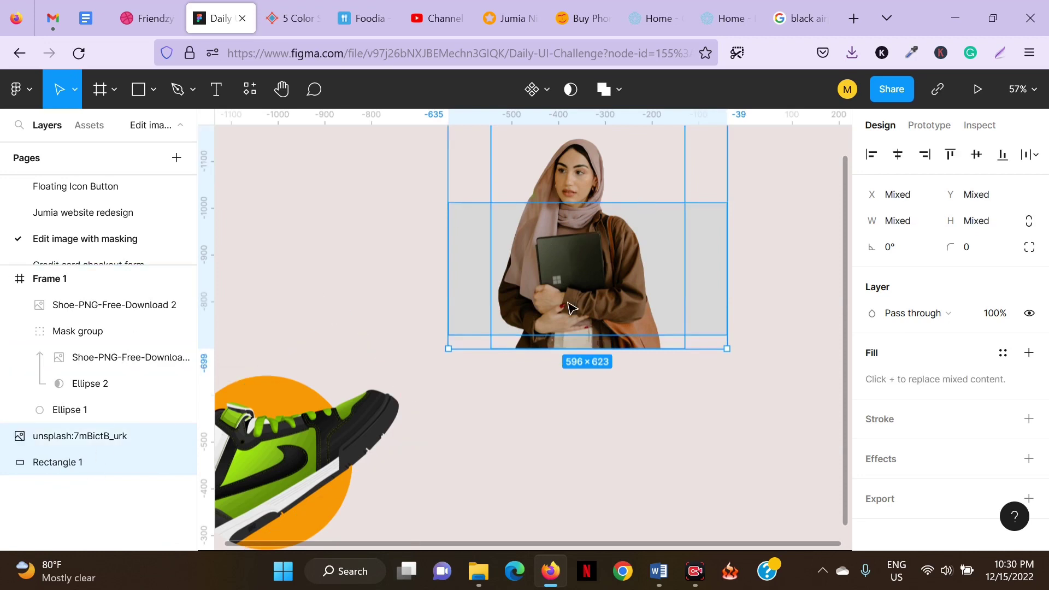
Use Frame selection to wrap the woman's photo and Rectangle 1 into a 596×623 Frame 2
{"action": "scroll", "coordinate": [569, 308], "scroll_direction": "up", "scroll_amount": 5}
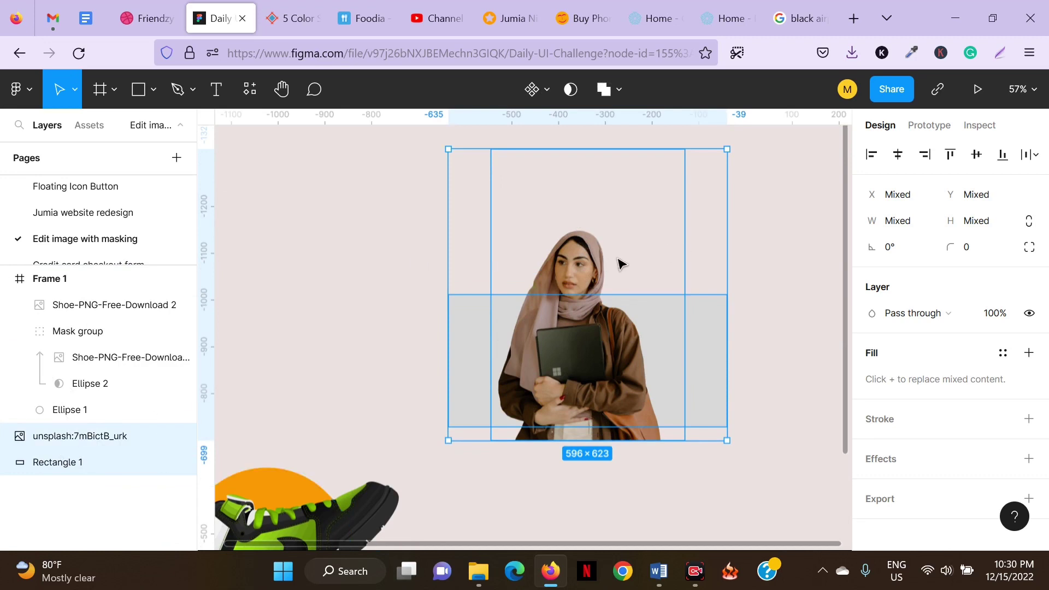
{"action": "right_click", "coordinate": [571, 267]}
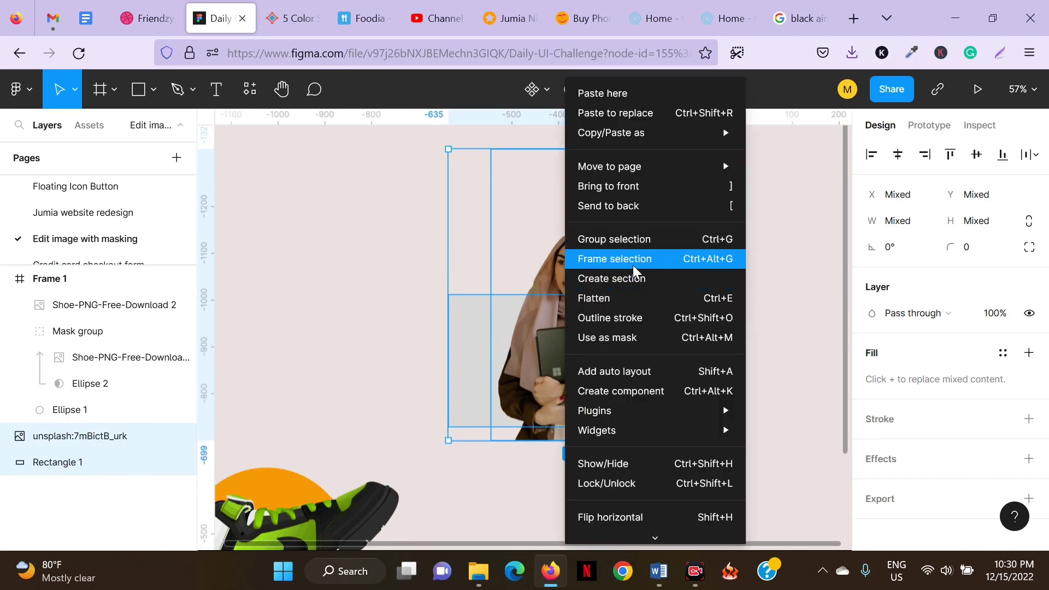
{"action": "left_click", "coordinate": [633, 261]}
{"action": "left_click", "coordinate": [474, 376]}
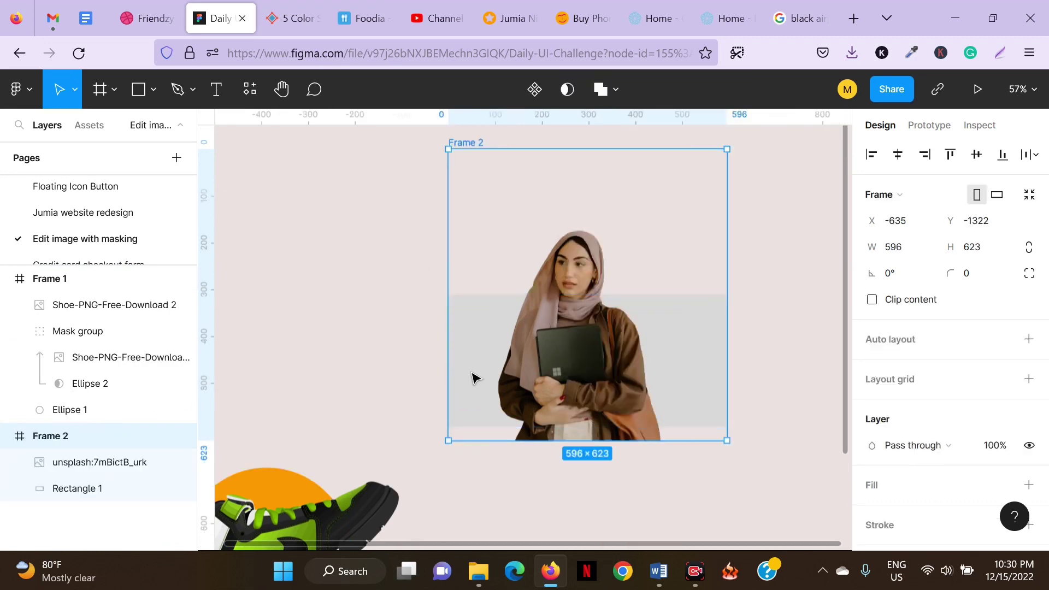
Change Rectangle 1's grey fill to blue 1186F2 and set its fill opacity to 20%
{"action": "scroll", "coordinate": [909, 398], "scroll_direction": "down", "scroll_amount": 3}
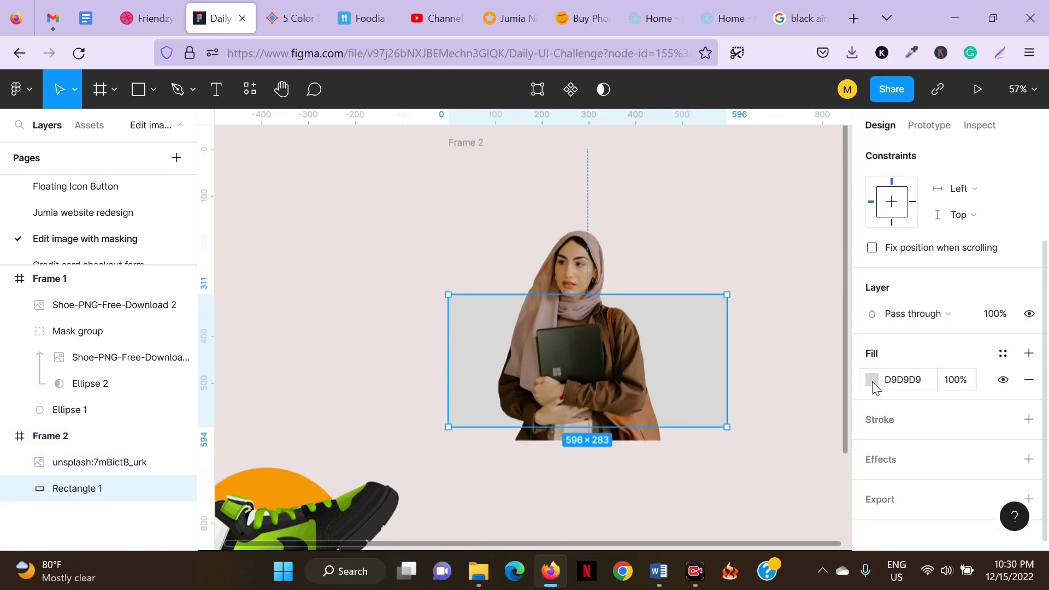
{"action": "left_click", "coordinate": [872, 380]}
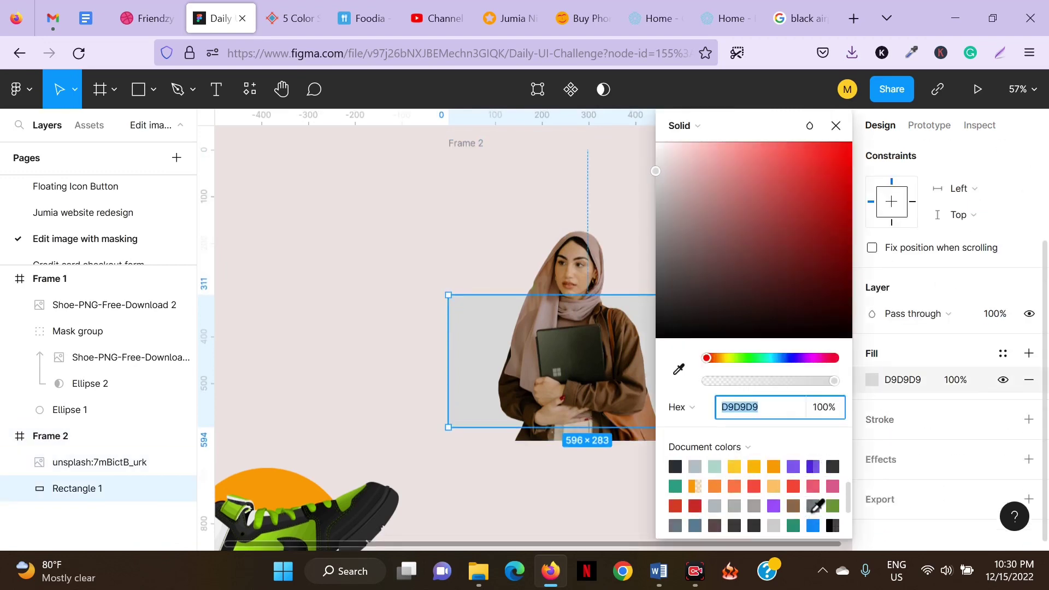
{"action": "left_click", "coordinate": [814, 525]}
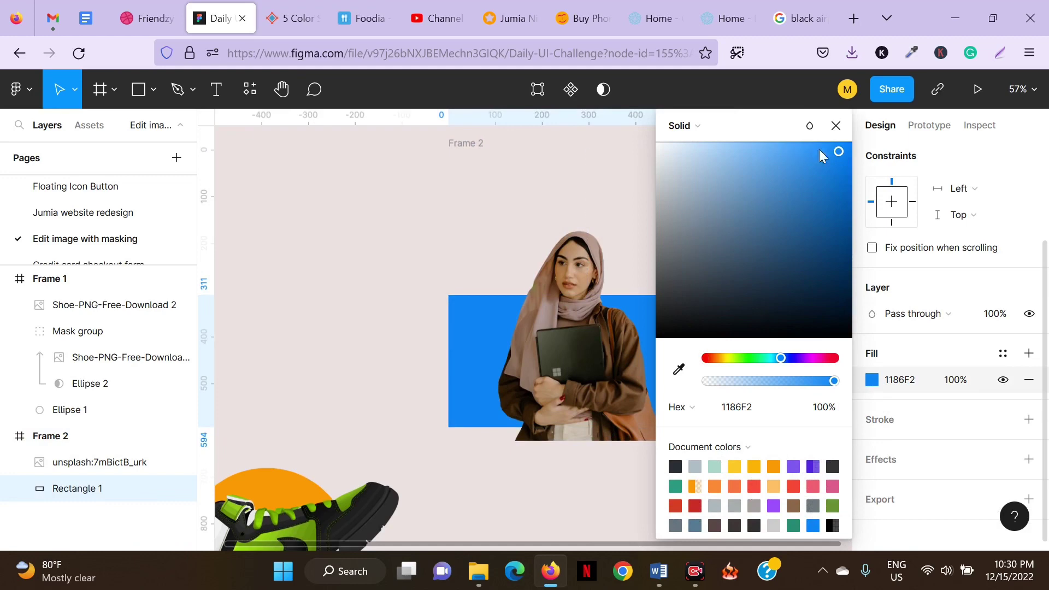
{"action": "left_click", "coordinate": [836, 126]}
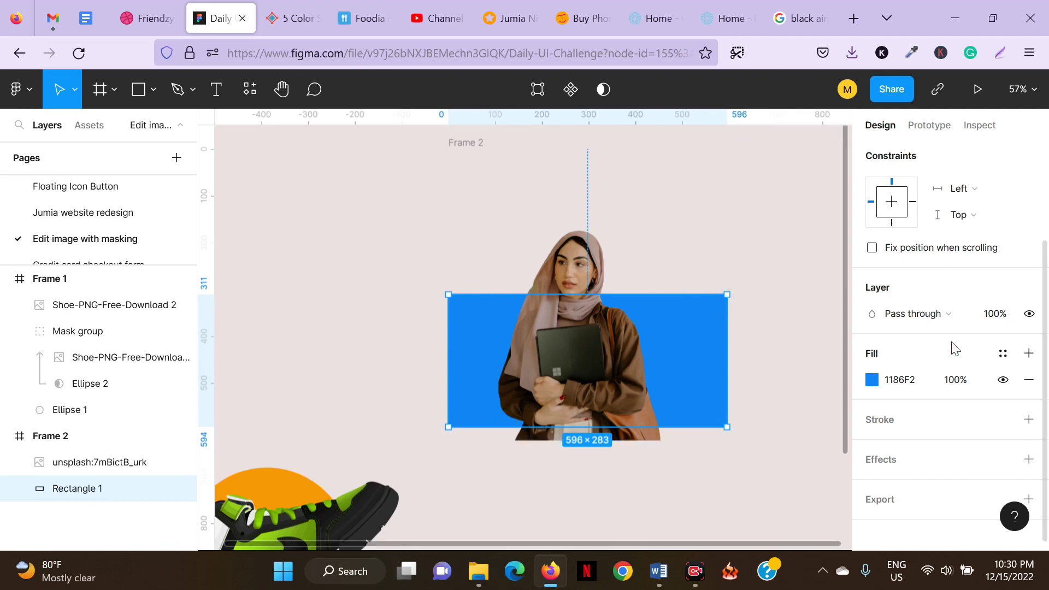
{"action": "left_click", "coordinate": [962, 382]}
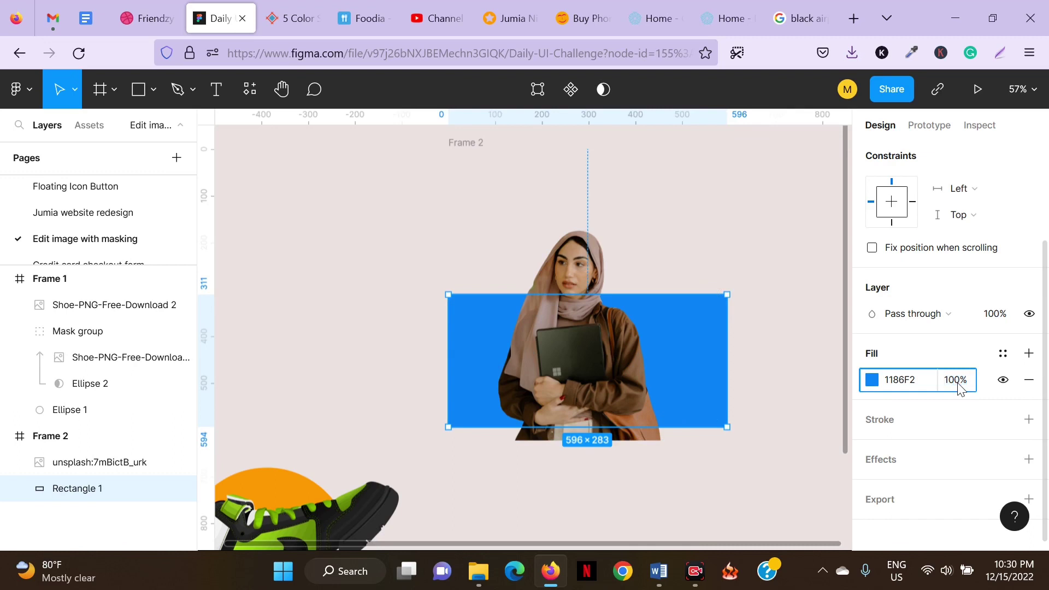
{"action": "type", "text": "20"}
{"action": "key", "text": "Return"}
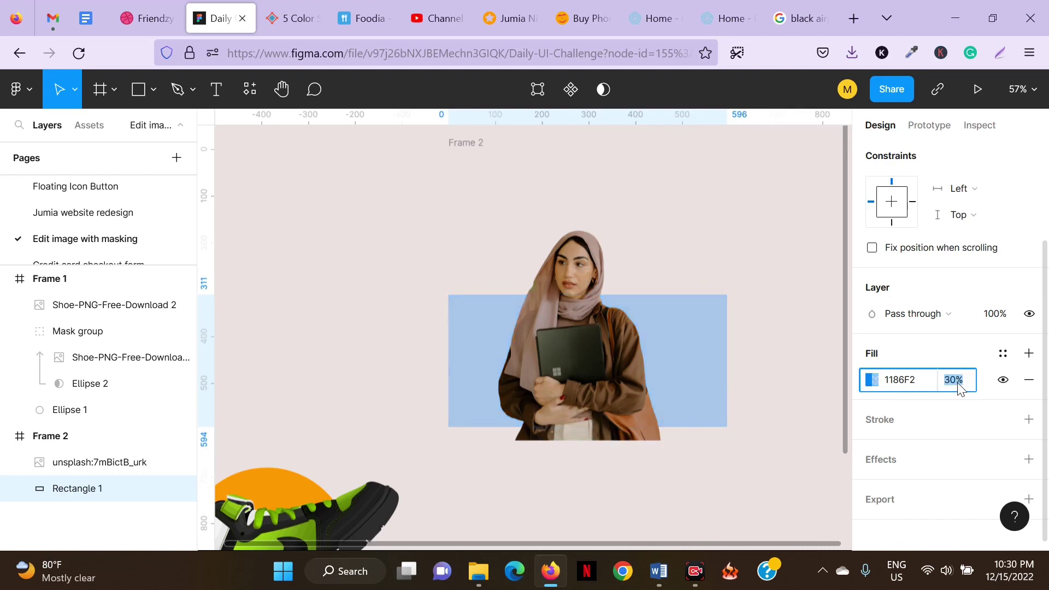
{"action": "type", "text": "30"}
{"action": "key", "text": "Return"}
{"action": "type", "text": "20"}
{"action": "key", "text": "Return"}
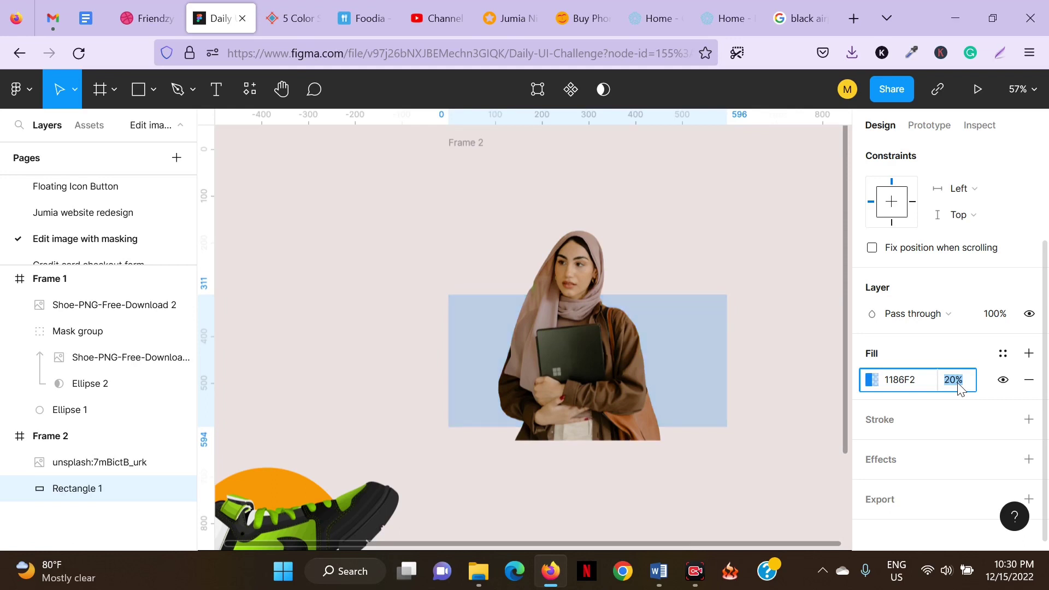
{"action": "left_click", "coordinate": [541, 309]}
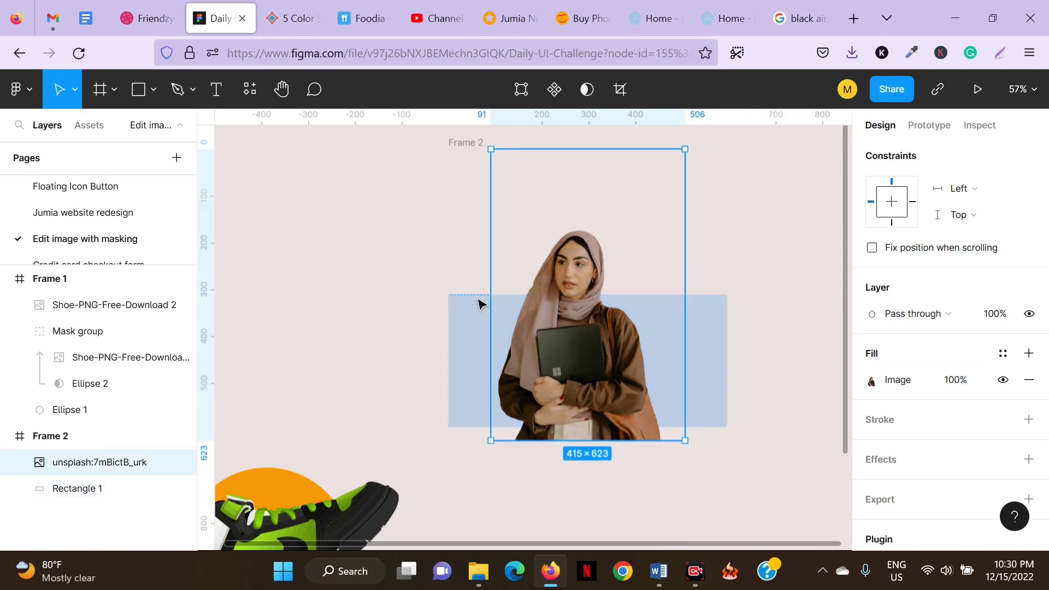
Duplicate the woman's photo together with Rectangle 1
{"action": "left_click", "coordinate": [475, 320]}
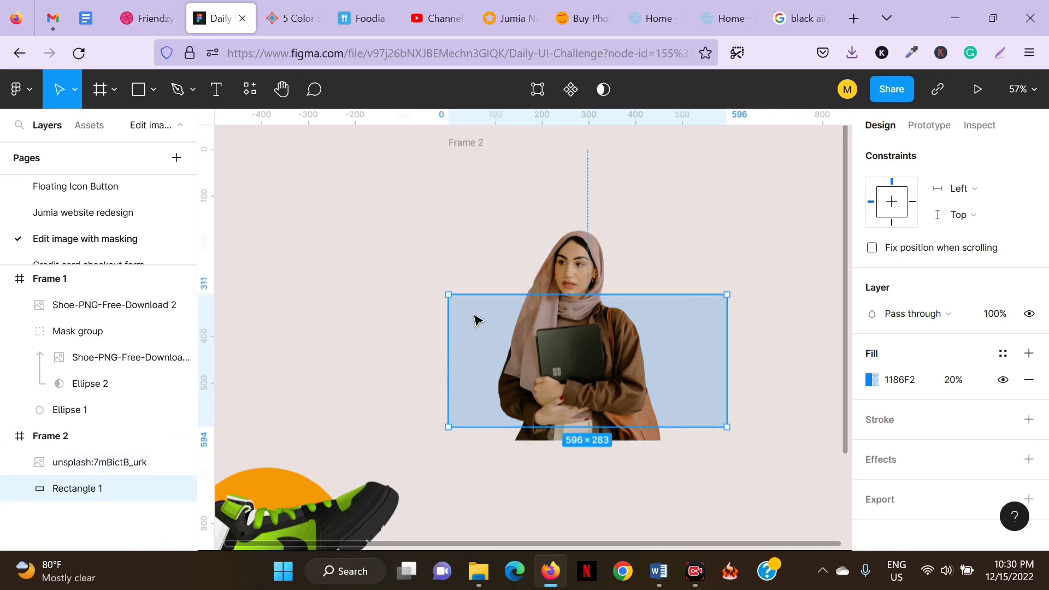
{"action": "left_click", "coordinate": [82, 464]}
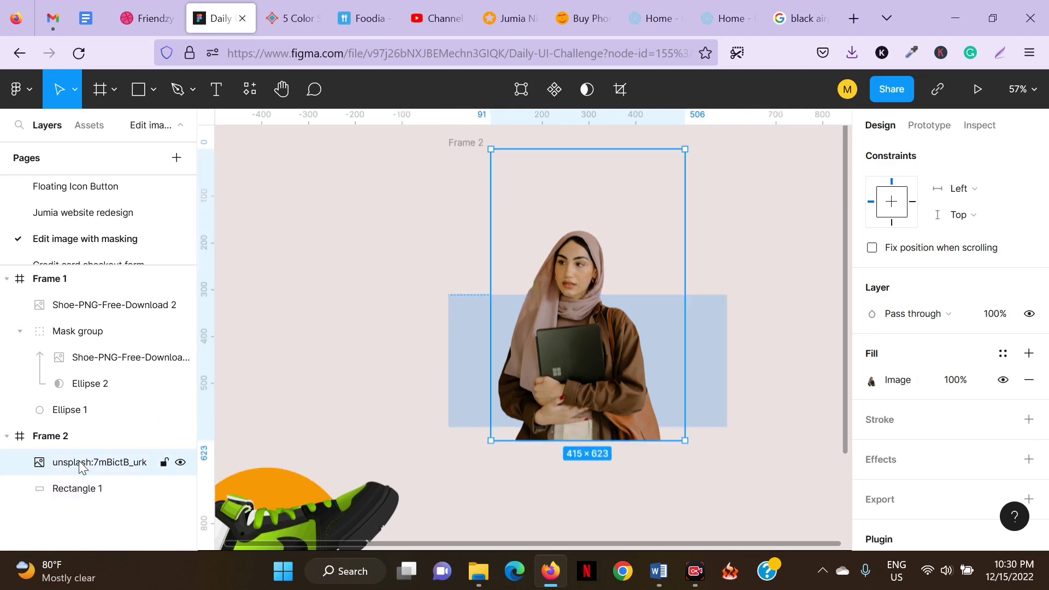
{"action": "left_click", "coordinate": [81, 490], "text": "shift"}
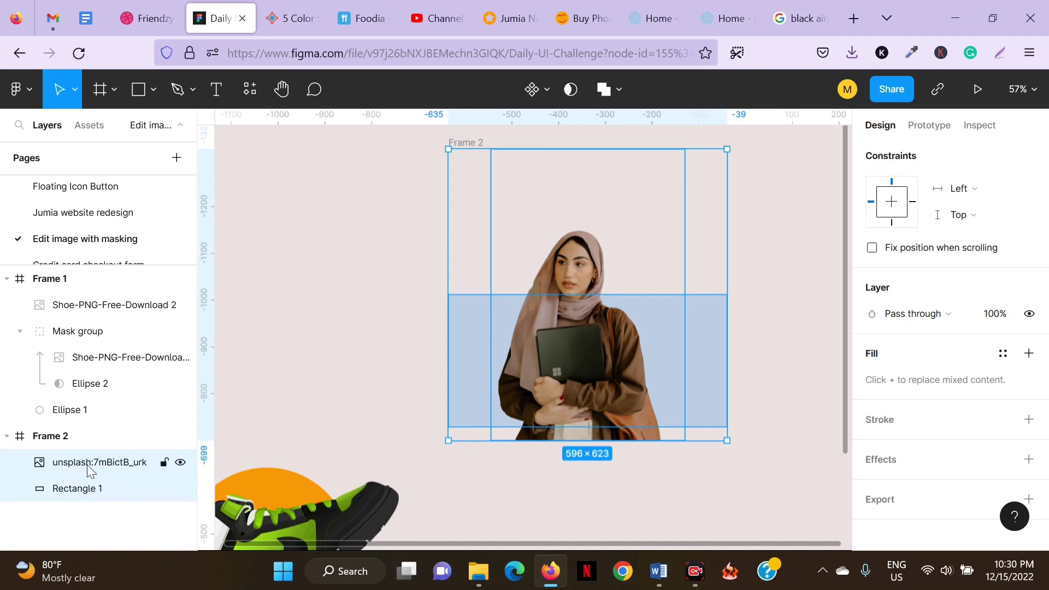
{"action": "key", "text": "ctrl+d"}
Mask the duplicated woman photo with Rectangle 2
{"action": "left_click", "coordinate": [83, 488]}
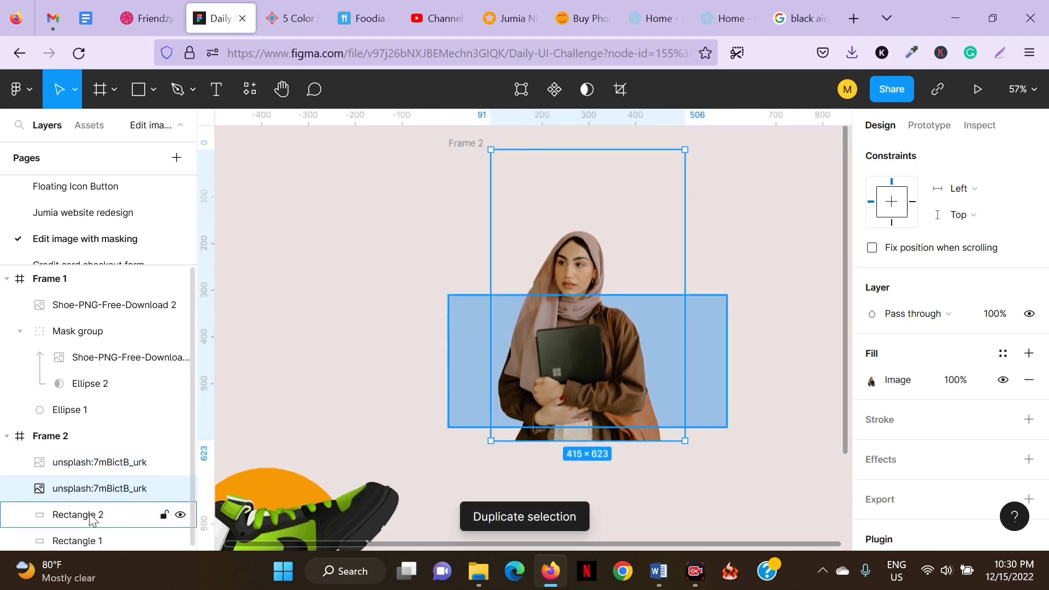
{"action": "scroll", "coordinate": [90, 518], "scroll_direction": "down", "scroll_amount": 1}
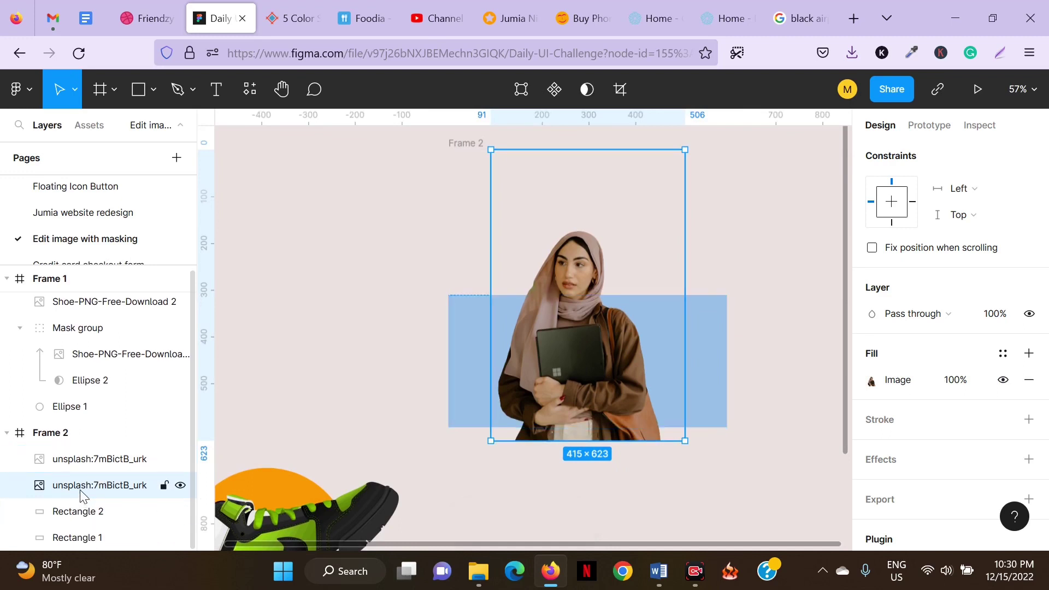
{"action": "left_click", "coordinate": [79, 510], "text": "shift"}
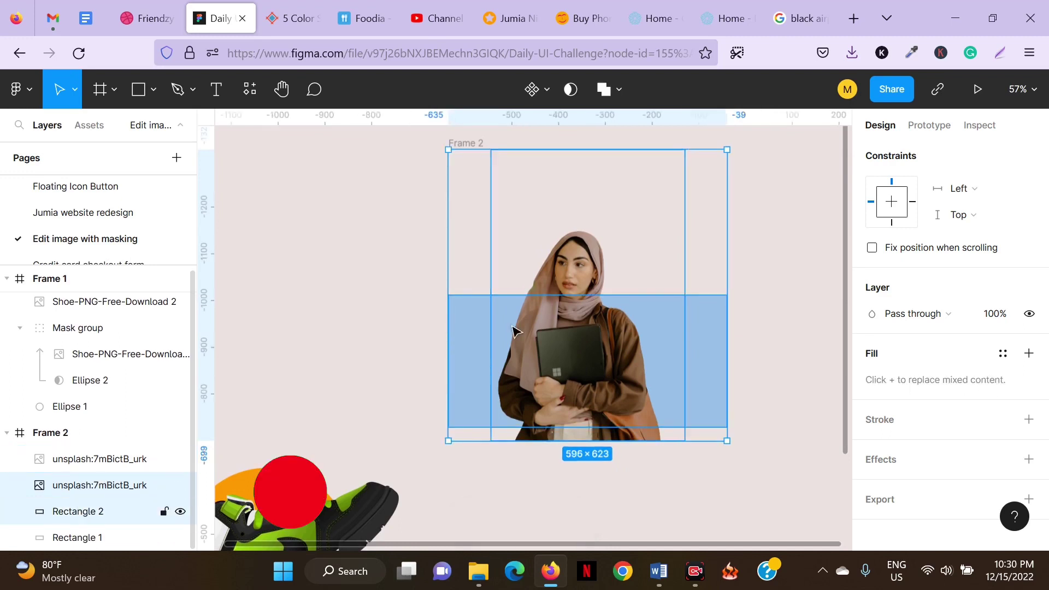
{"action": "left_click", "coordinate": [570, 90]}
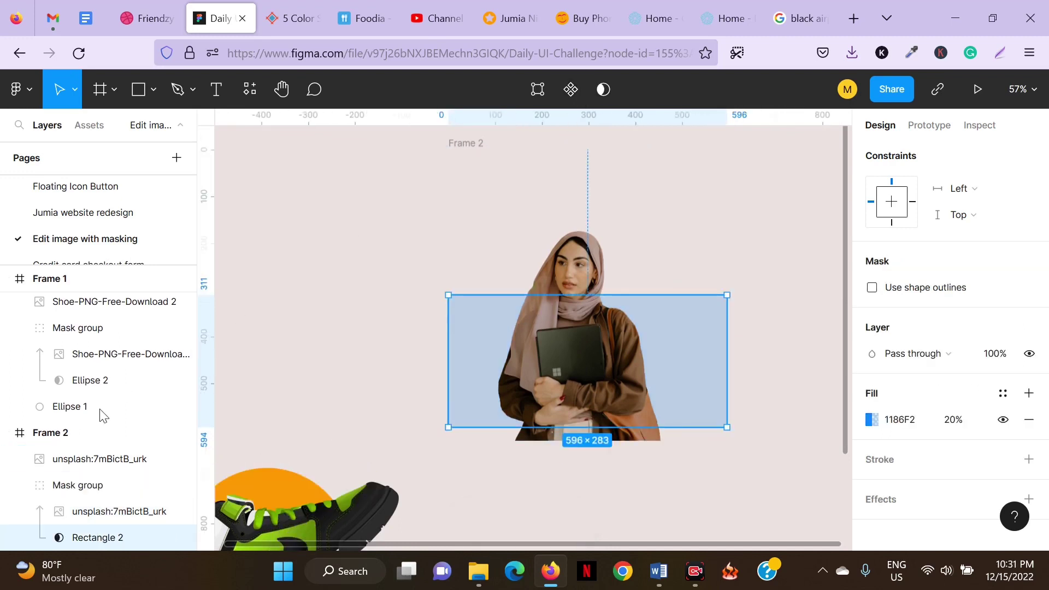
Shorten the unmasked top copy of the woman image to 423 px tall
{"action": "left_click", "coordinate": [77, 469]}
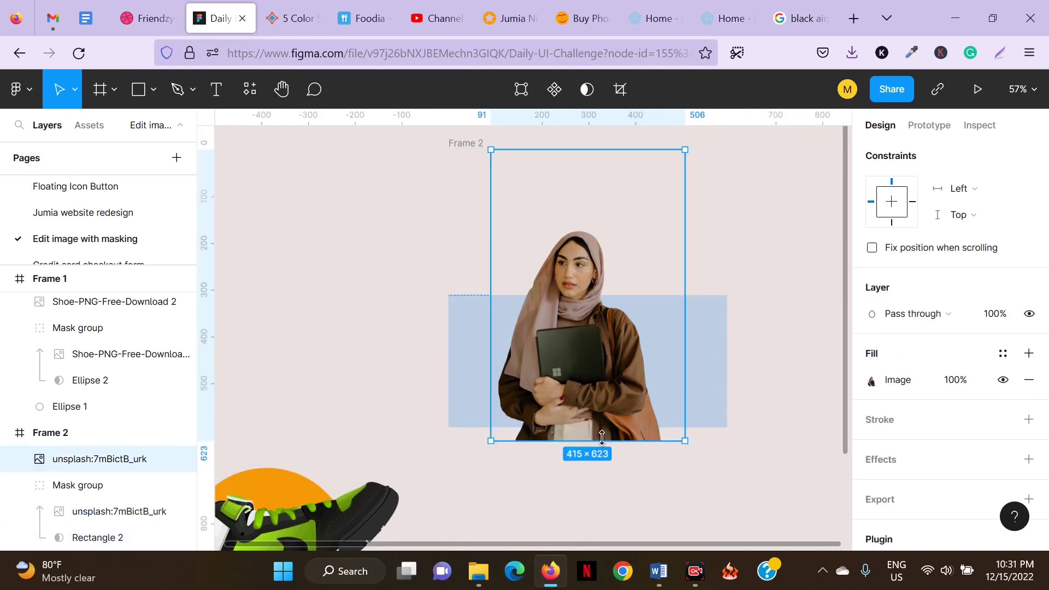
{"action": "left_click_drag", "start_coordinate": [606, 436], "coordinate": [625, 347]}
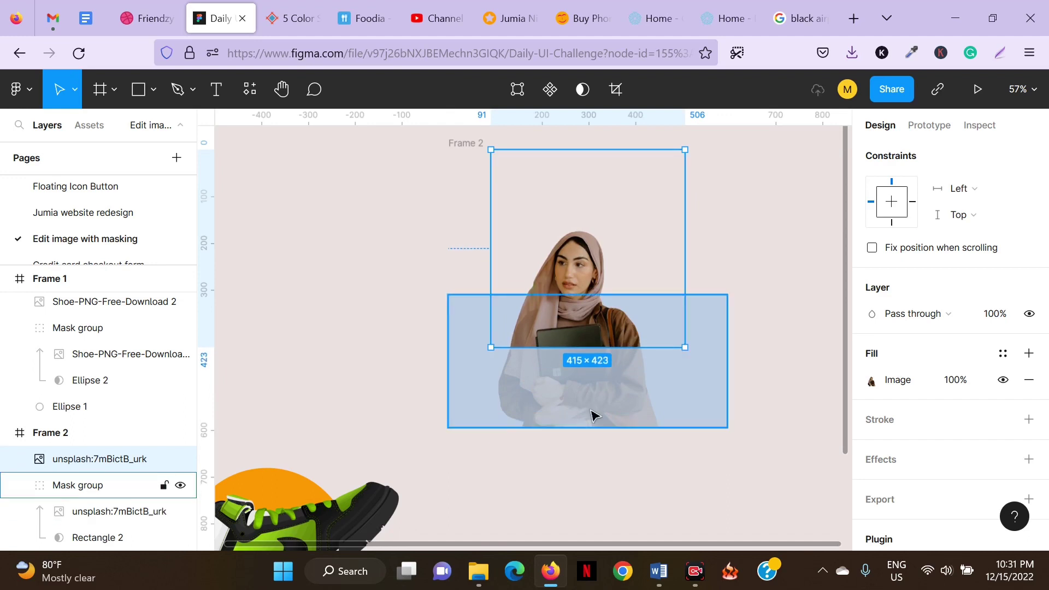
{"action": "left_click", "coordinate": [593, 413]}
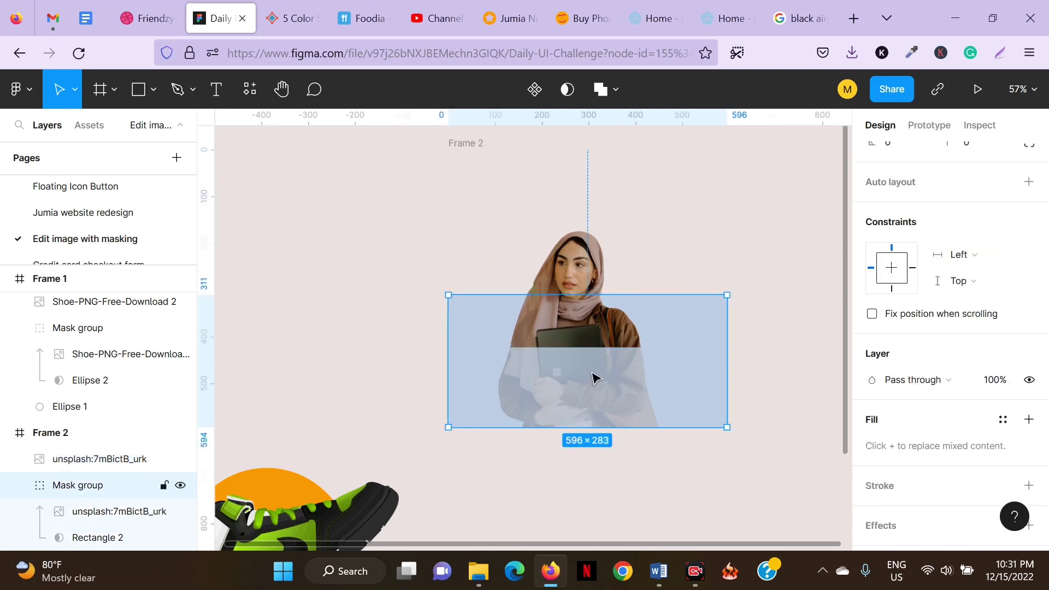
{"action": "double_click", "coordinate": [570, 384]}
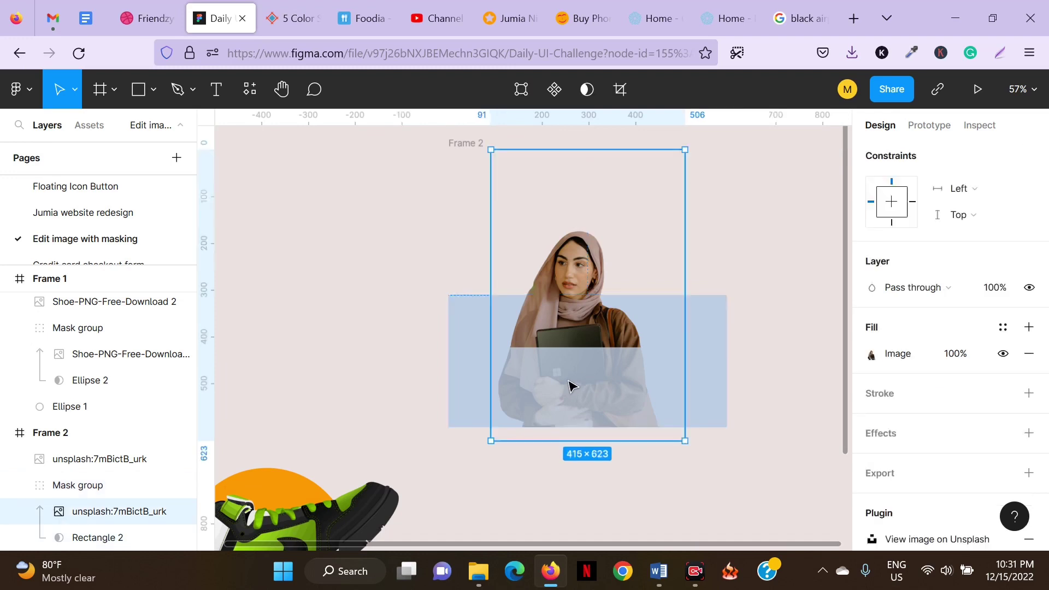
{"action": "left_click", "coordinate": [737, 303]}
{"action": "left_click", "coordinate": [637, 290]}
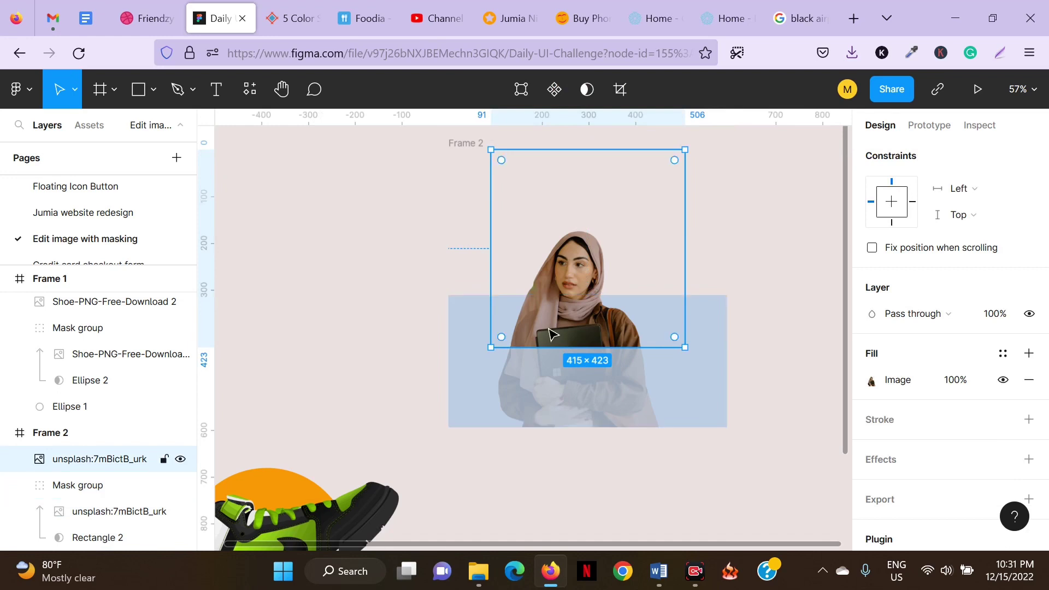
Raise Rectangle 2's fill opacity in the mask group to 100%
{"action": "left_click", "coordinate": [476, 390]}
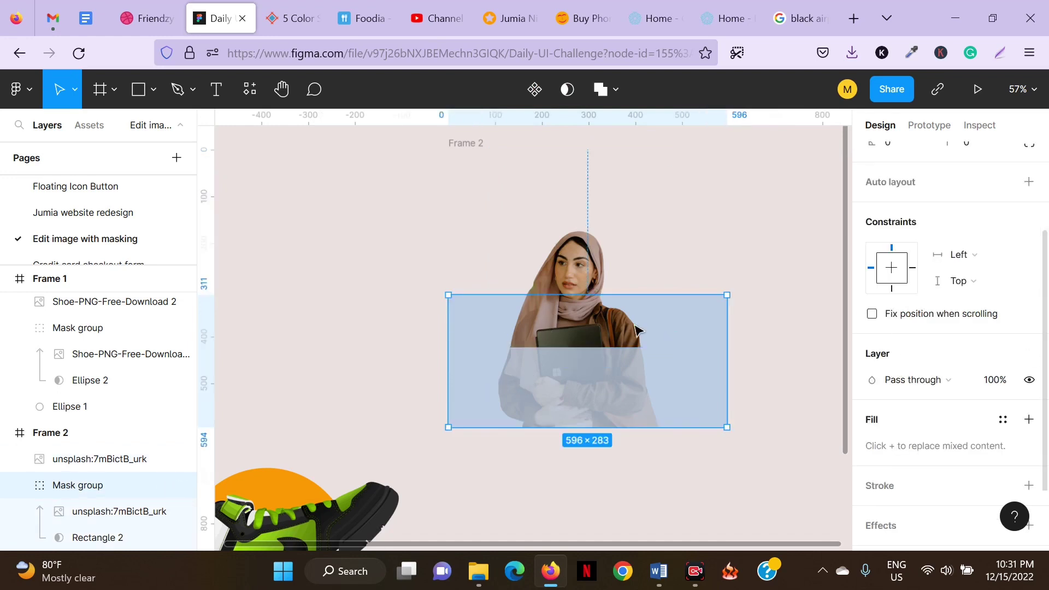
{"action": "scroll", "coordinate": [889, 358], "scroll_direction": "down", "scroll_amount": 2}
{"action": "scroll", "coordinate": [69, 492], "scroll_direction": "down", "scroll_amount": 1}
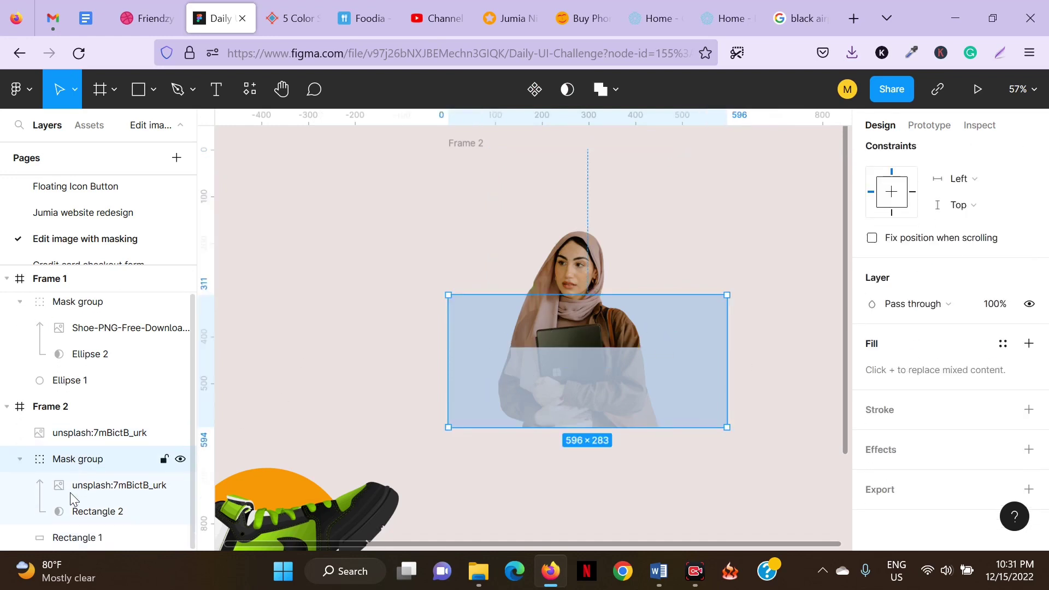
{"action": "left_click", "coordinate": [84, 514]}
{"action": "left_click", "coordinate": [958, 411]}
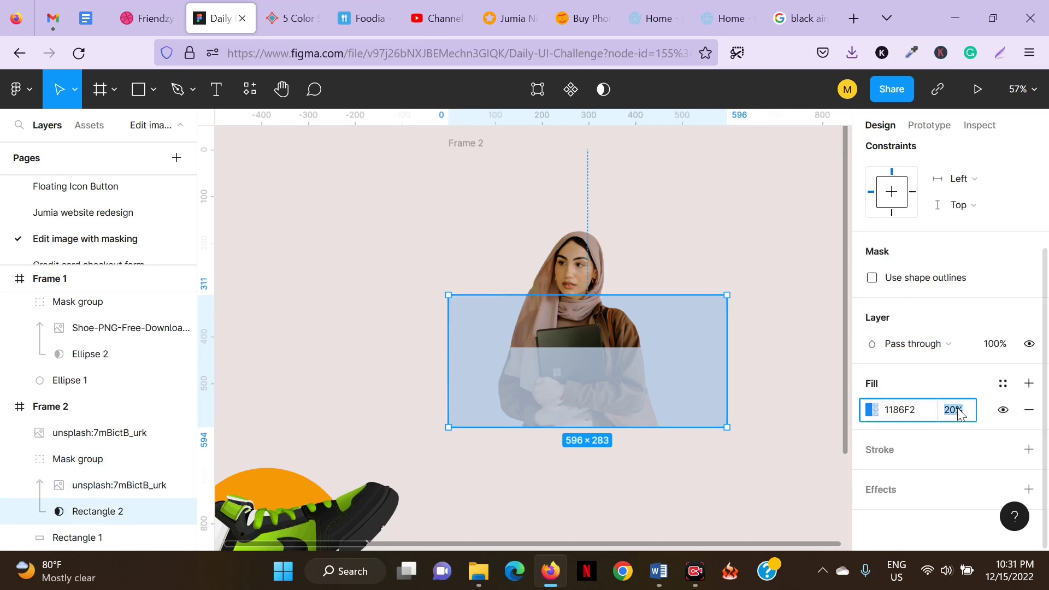
{"action": "key", "text": "shift+Up"}
{"action": "key", "text": "shift+Up"}
{"action": "key", "text": "shift+Up"}
{"action": "key", "text": "shift+Up"}
{"action": "key", "text": "shift+Up"}
{"action": "key", "text": "shift+Up"}
{"action": "key", "text": "shift+Up"}
{"action": "key", "text": "shift+Up"}
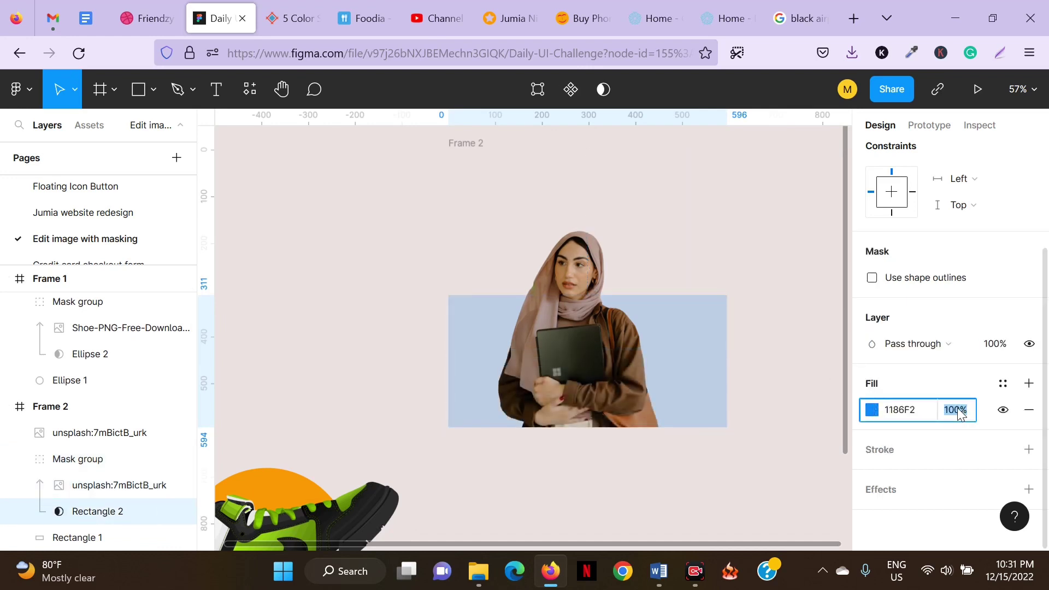
{"action": "left_click", "coordinate": [594, 335]}
Lengthen the top woman image to 415×565
{"action": "left_click_drag", "start_coordinate": [579, 344], "coordinate": [580, 410]}
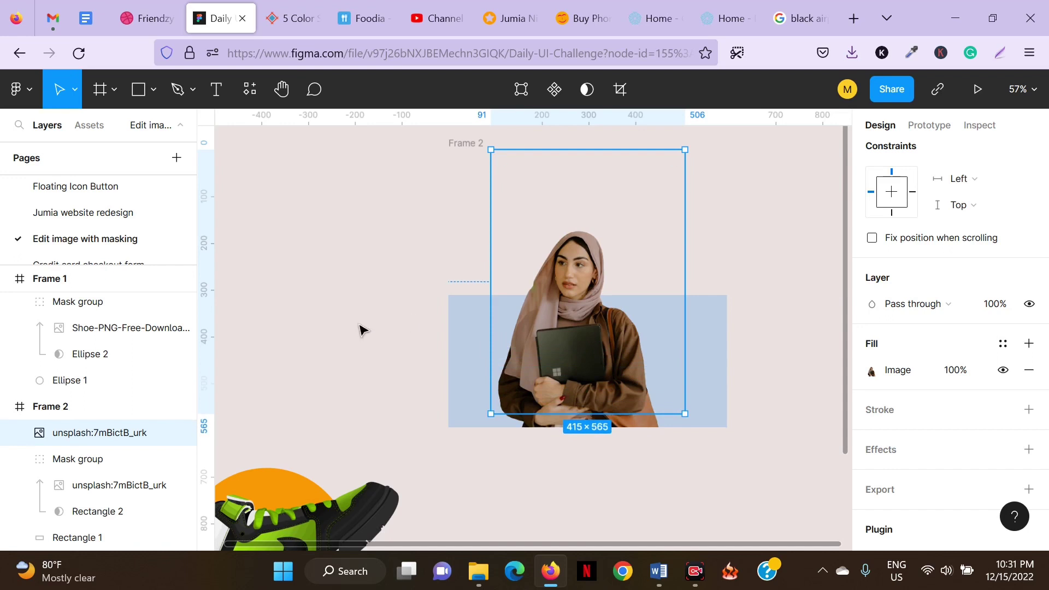
{"action": "left_click", "coordinate": [361, 329]}
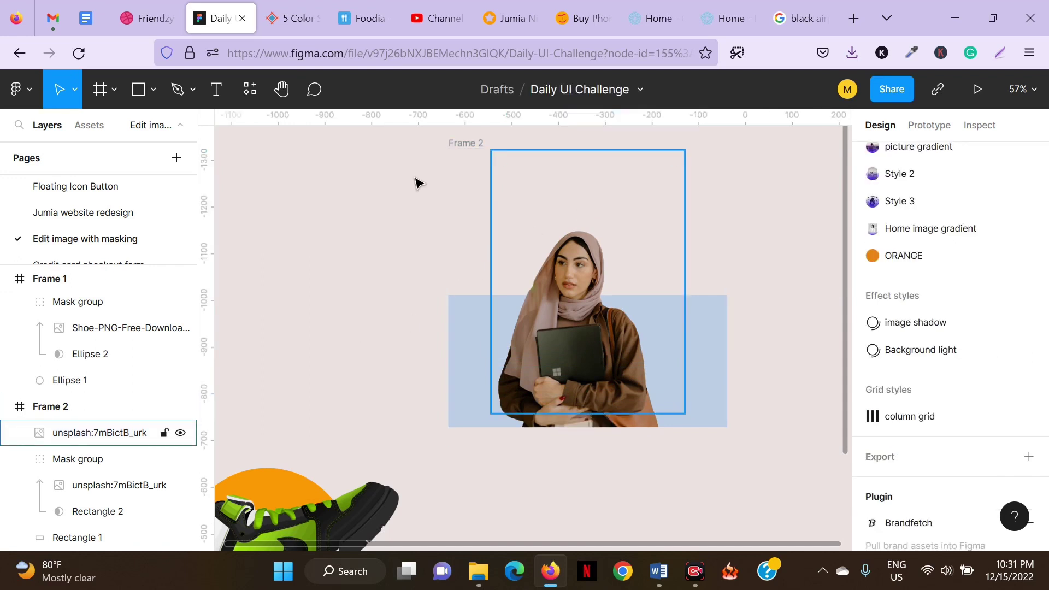
{"action": "left_click", "coordinate": [465, 145]}
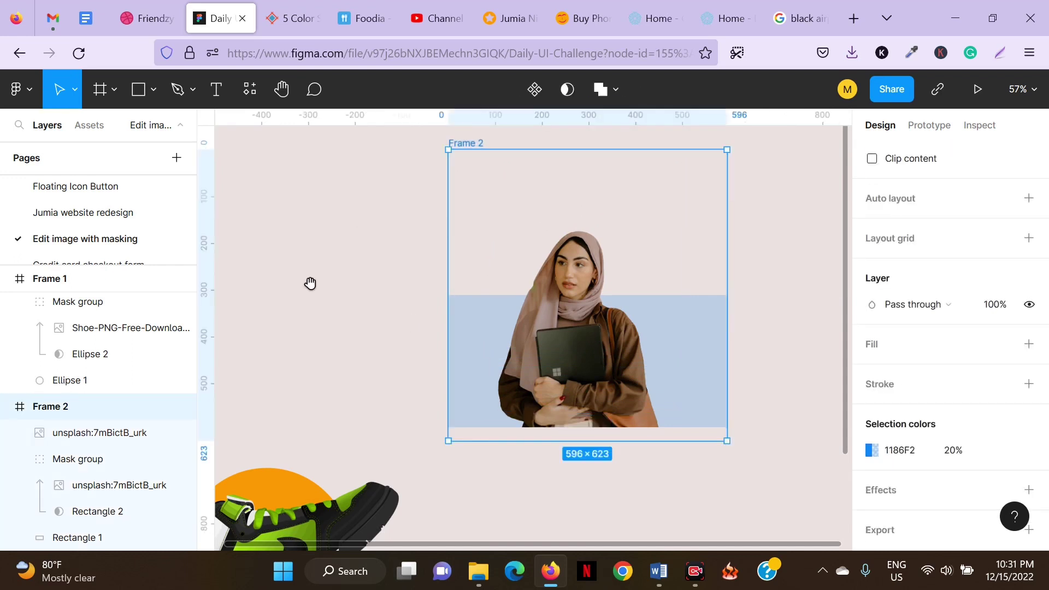
{"action": "scroll", "coordinate": [359, 305], "scroll_direction": "down", "scroll_amount": 5}
Move the shoe frame beside the woman and trim Frame 2's top to 596×500
{"action": "left_click", "coordinate": [271, 389]}
{"action": "left_click_drag", "start_coordinate": [309, 449], "coordinate": [301, 328]}
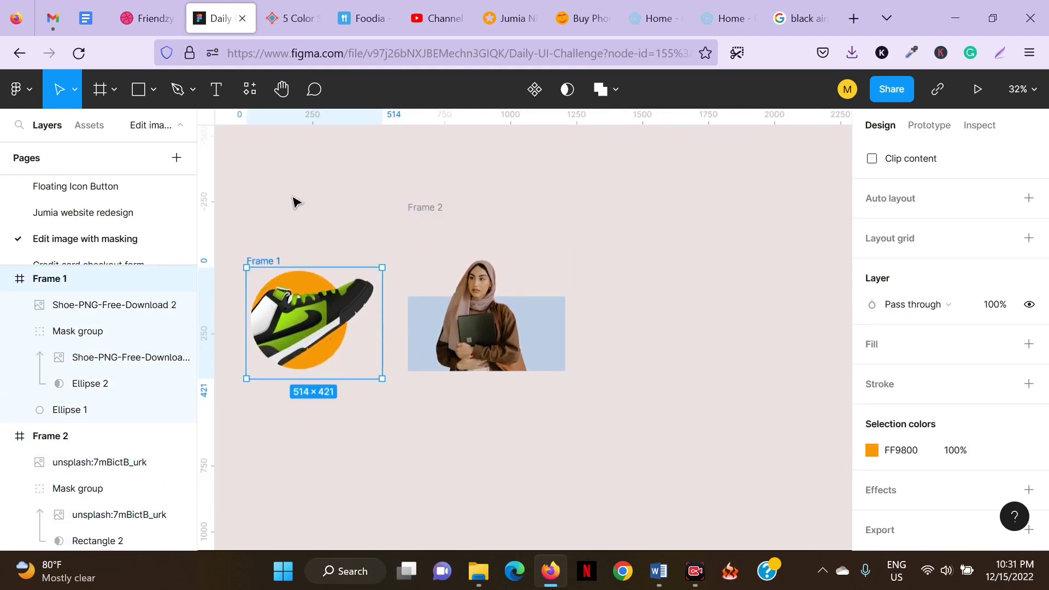
{"action": "left_click_drag", "start_coordinate": [277, 183], "coordinate": [382, 205]}
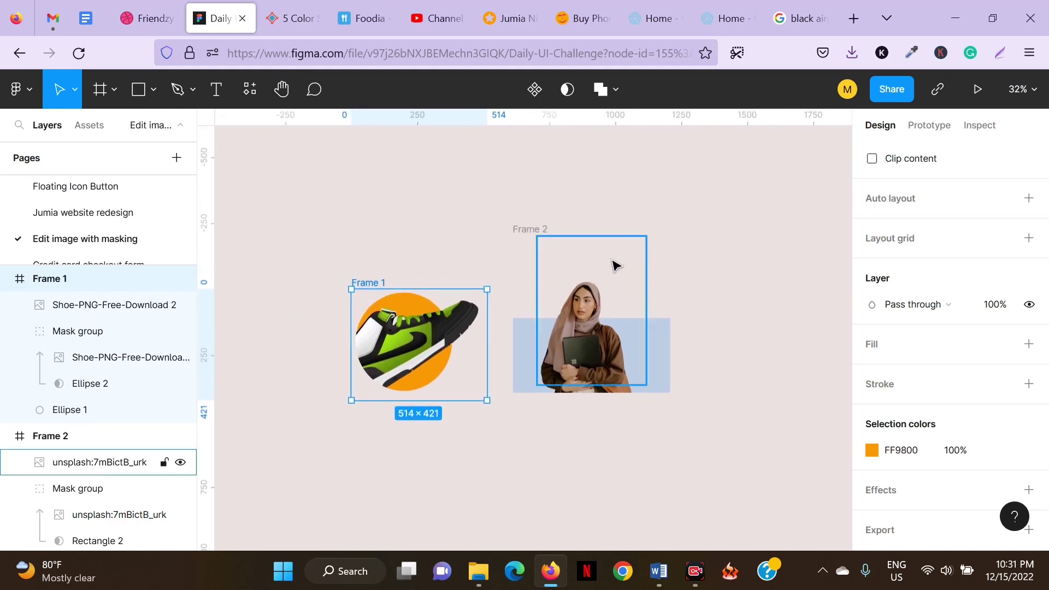
{"action": "left_click", "coordinate": [577, 268]}
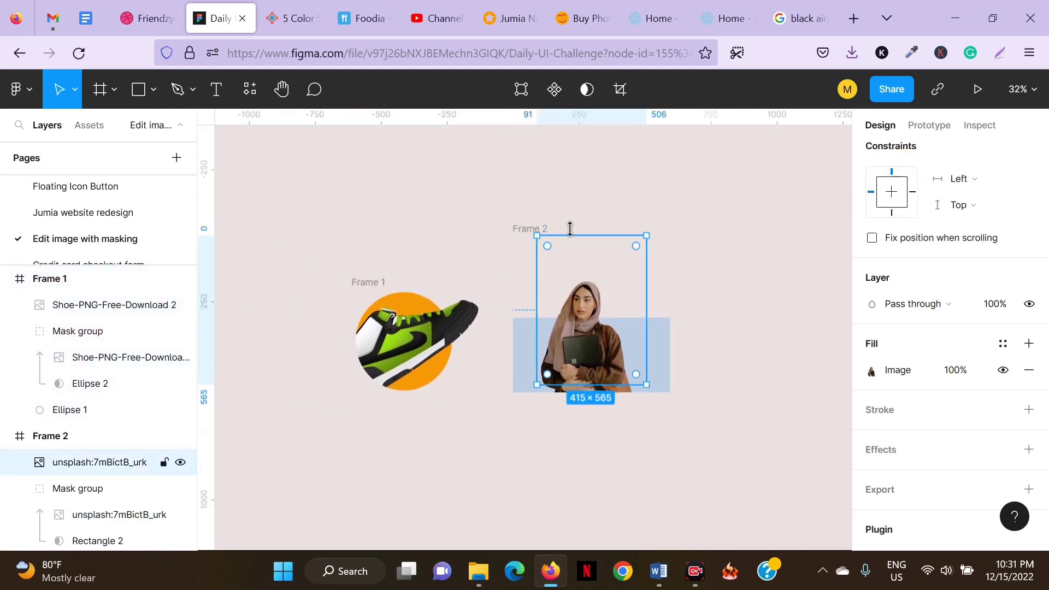
{"action": "left_click_drag", "start_coordinate": [570, 229], "coordinate": [588, 260]}
{"action": "key", "text": "Escape"}
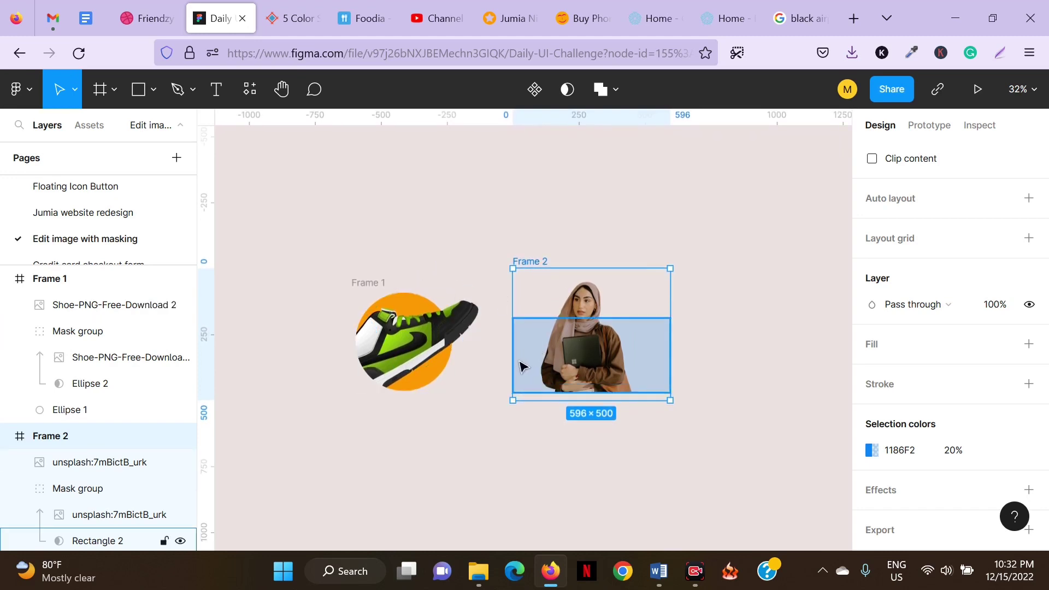
Set Rectangle 1's 1186F2 fill opacity to 10%, then raise it to 40%
{"action": "scroll", "coordinate": [117, 481], "scroll_direction": "down", "scroll_amount": 1}
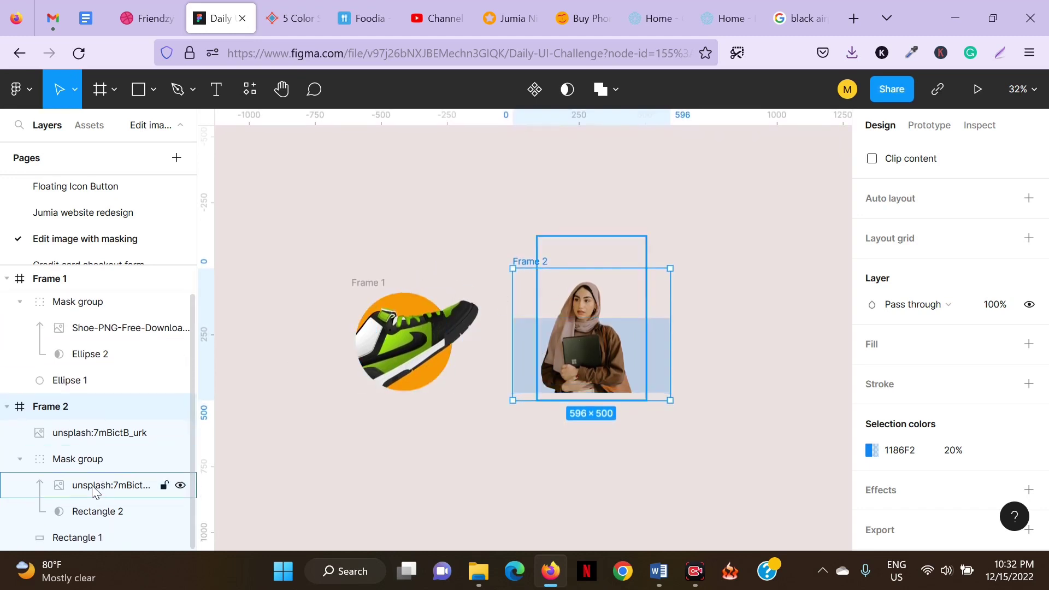
{"action": "left_click", "coordinate": [85, 537]}
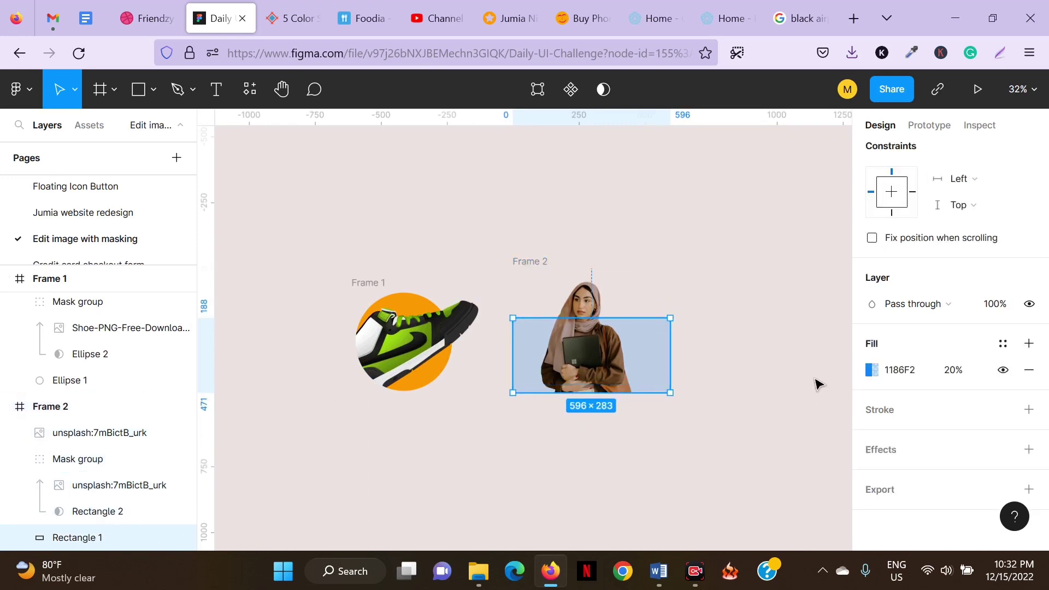
{"action": "left_click", "coordinate": [869, 373]}
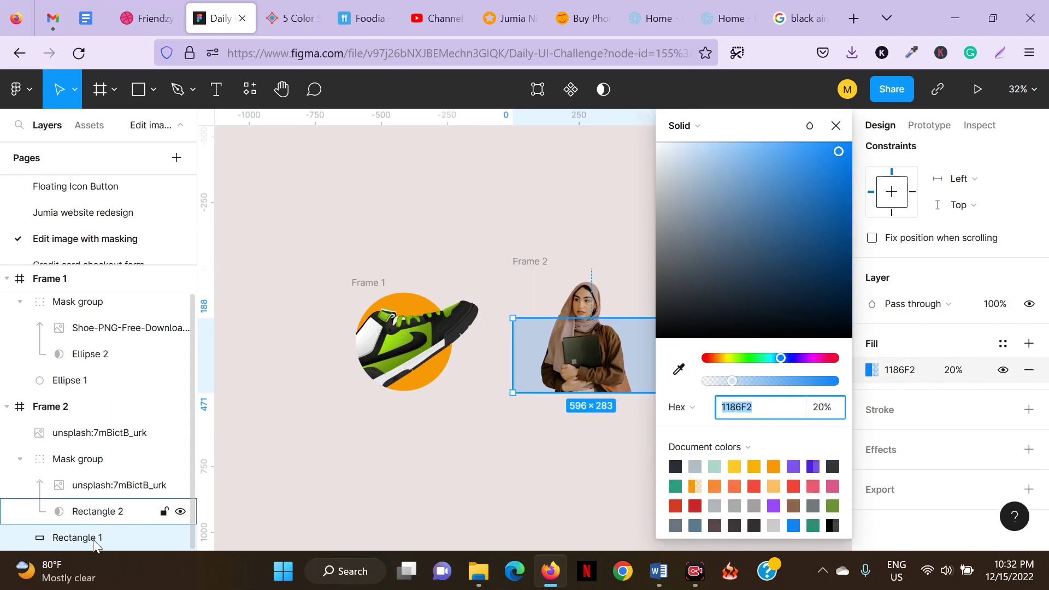
{"action": "left_click", "coordinate": [793, 525]}
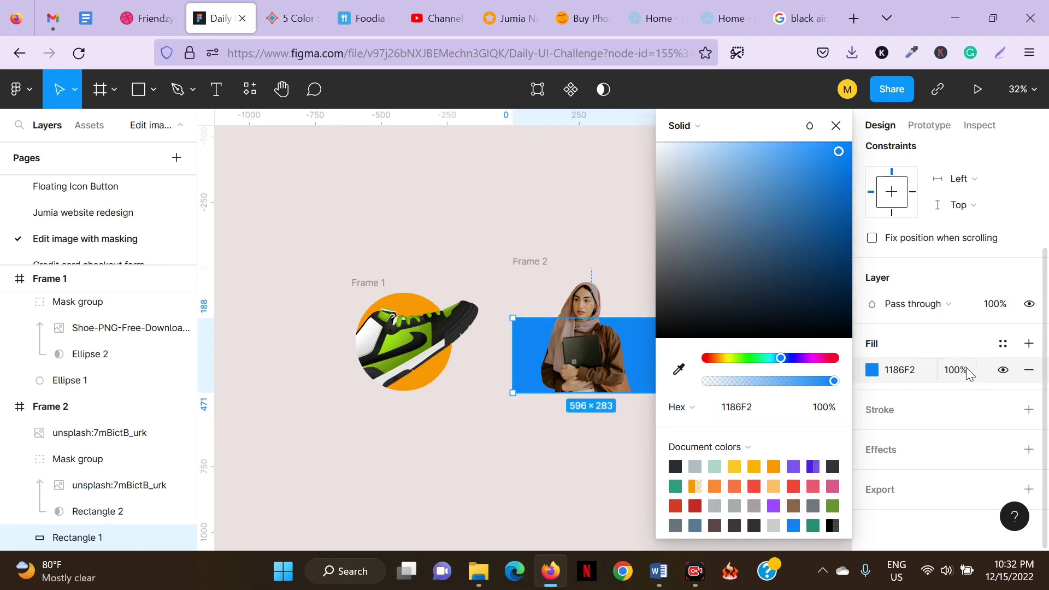
{"action": "left_click", "coordinate": [969, 374]}
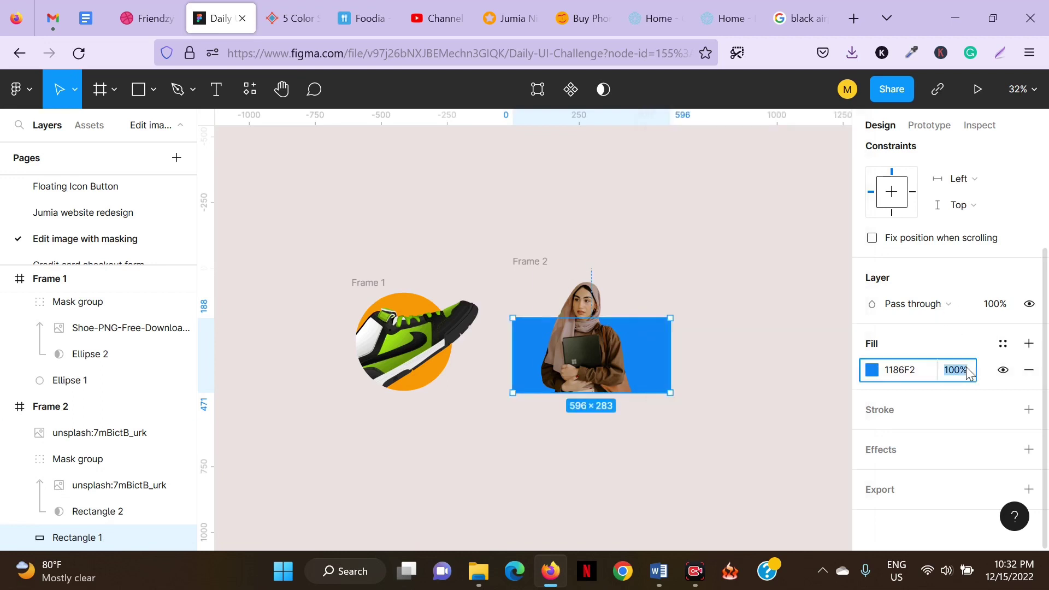
{"action": "type", "text": "10"}
{"action": "key", "text": "Return"}
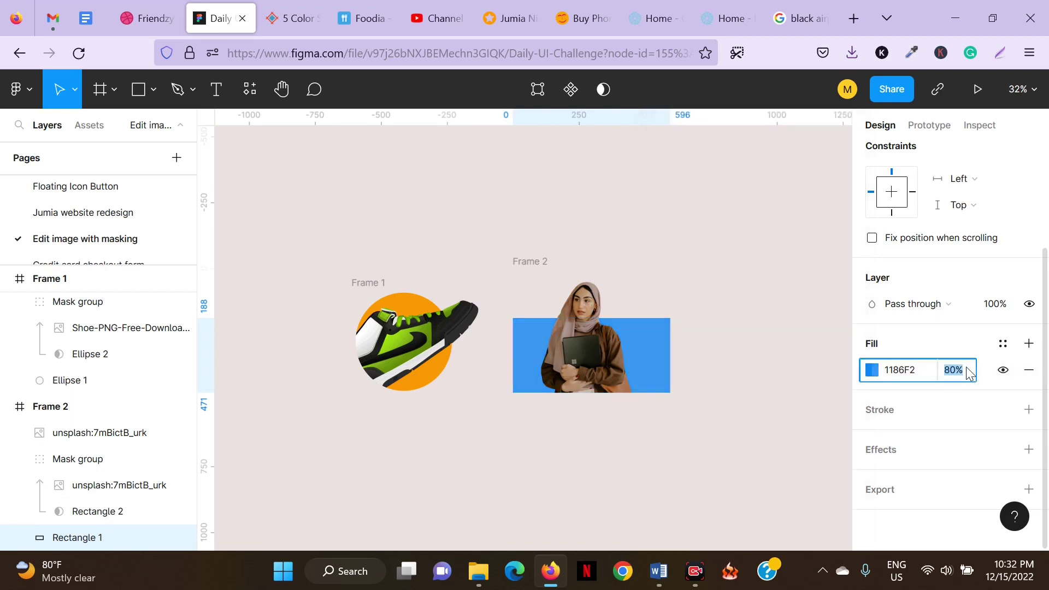
{"action": "key", "text": "shift+Up"}
{"action": "key", "text": "shift+Up"}
{"action": "key", "text": "shift+Up"}
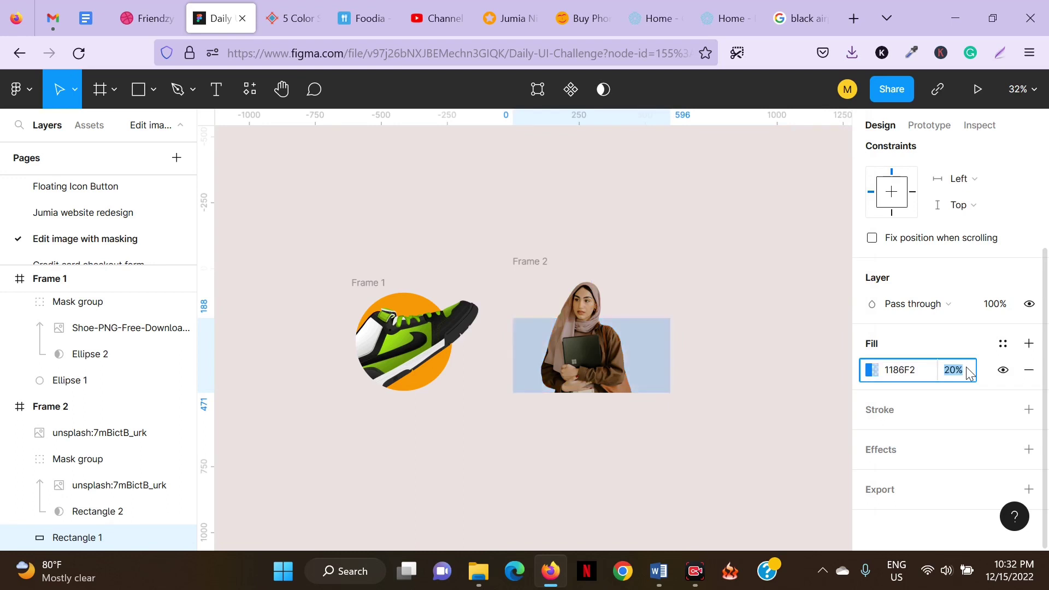
Marquee-select Frame 1 and Frame 2 together, then deselect them
{"action": "left_click", "coordinate": [459, 246]}
{"action": "left_click_drag", "start_coordinate": [333, 198], "coordinate": [693, 449]}
{"action": "left_click", "coordinate": [745, 300]}
{"action": "scroll", "coordinate": [363, 268], "scroll_direction": "up", "scroll_amount": 5}
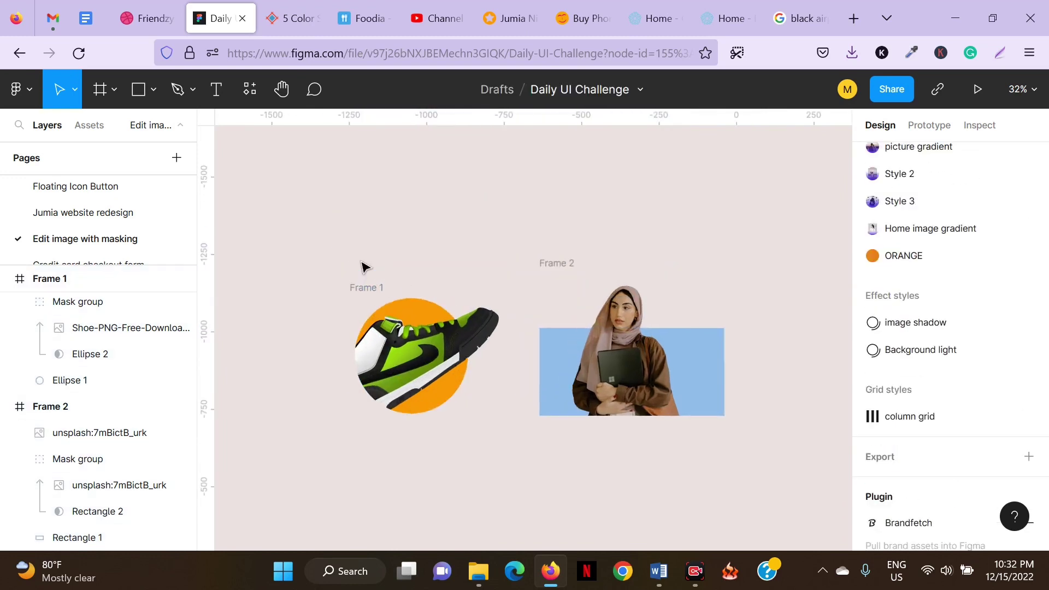
Marquee-select the shoe and woman frames as one 1208×500 selection, then deselect
{"action": "left_click_drag", "start_coordinate": [298, 238], "coordinate": [764, 474]}
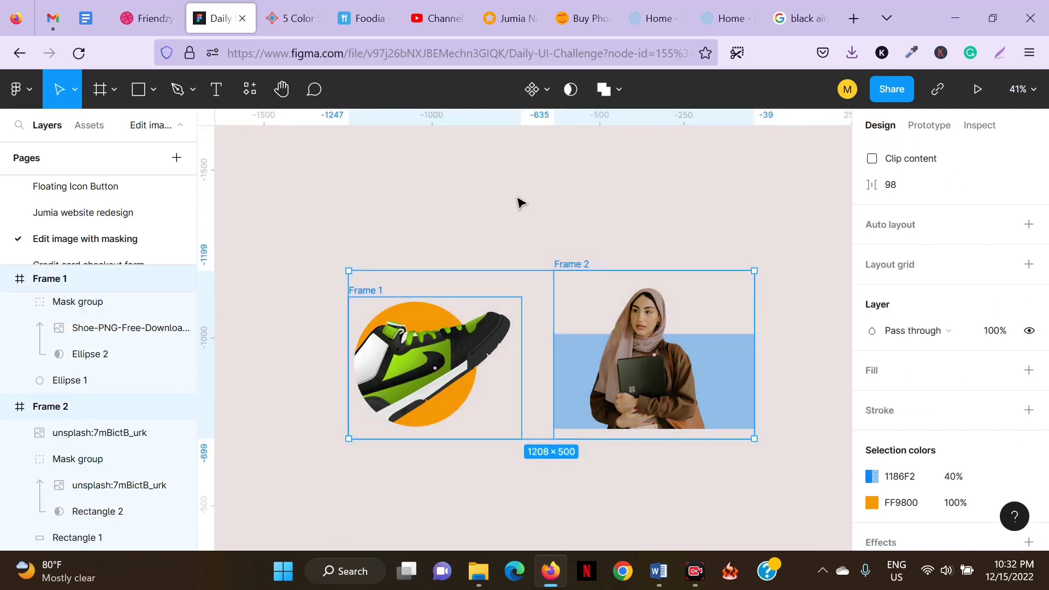
{"action": "left_click", "coordinate": [518, 203]}
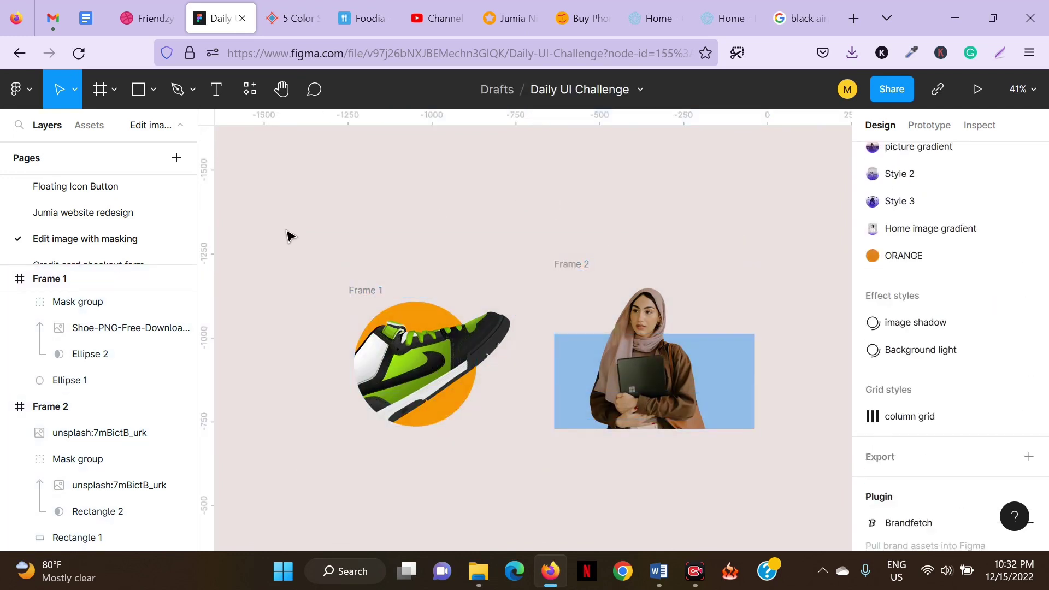
{"action": "left_click_drag", "start_coordinate": [290, 215], "coordinate": [752, 495]}
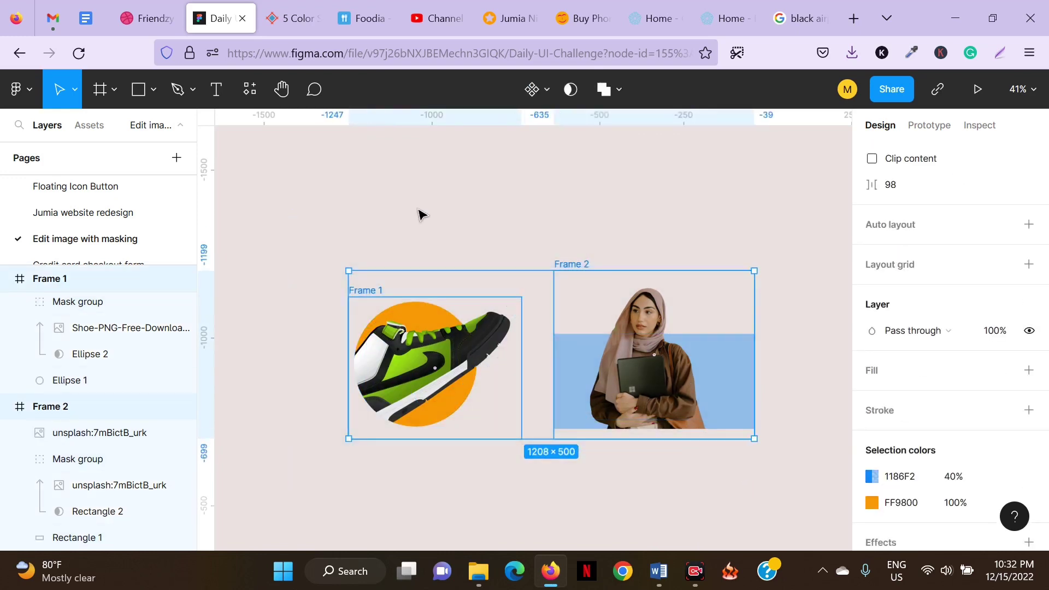
{"action": "left_click", "coordinate": [484, 221]}
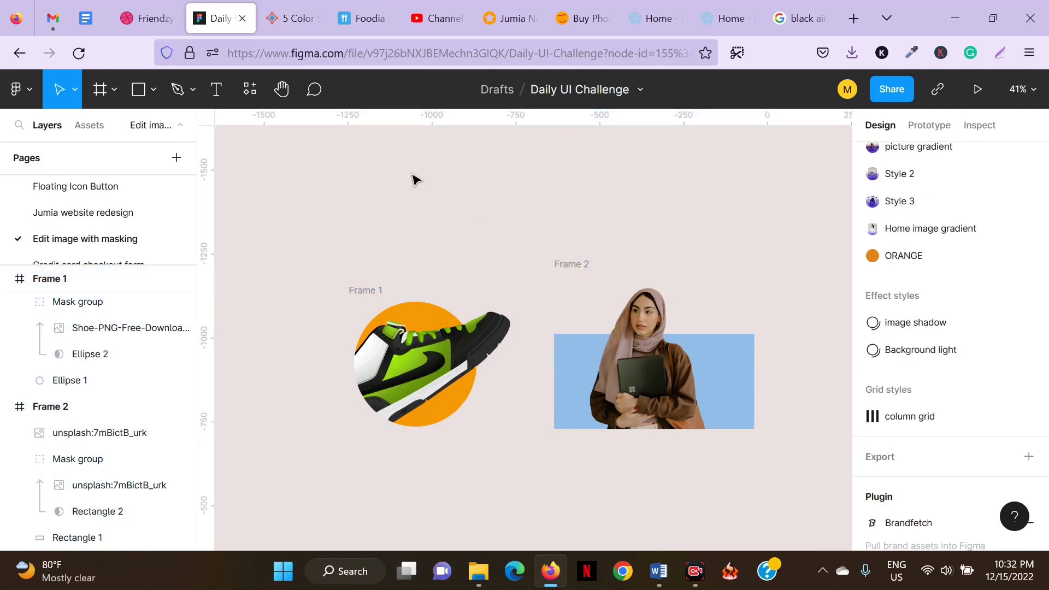